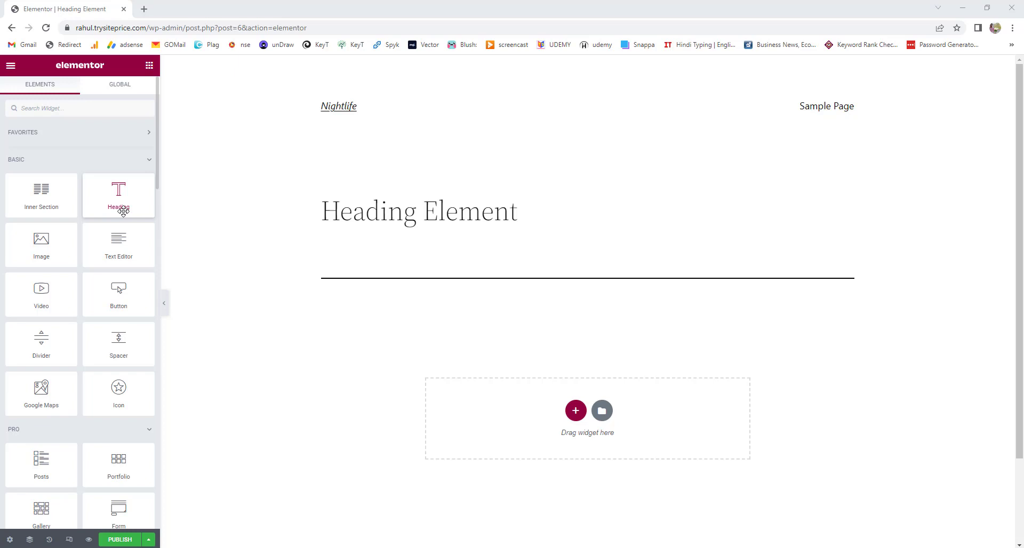
Add a Heading widget to the page and set the page layout to Elementor Full Width.
left_click_drag(121, 195, 585, 402)
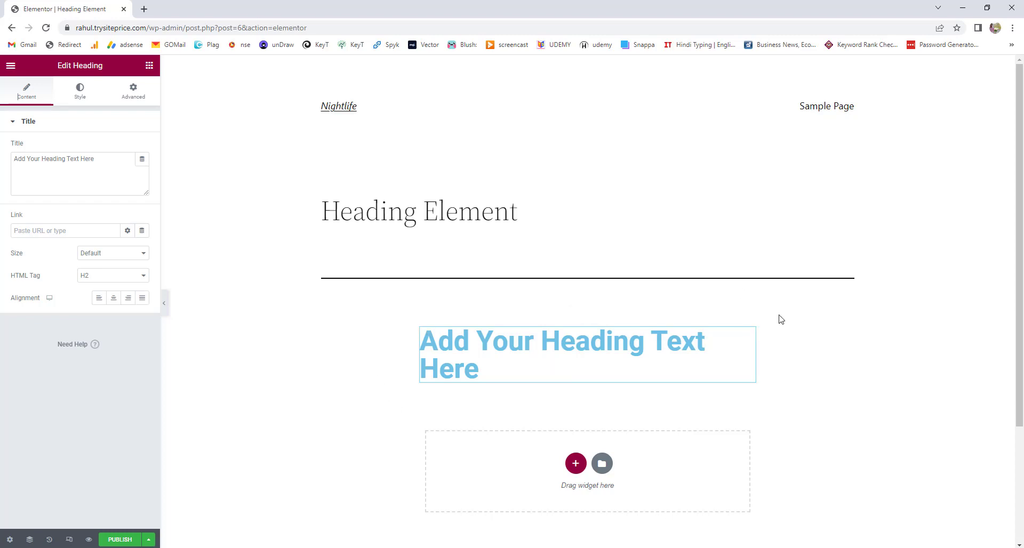
left_click(574, 469)
scroll(502, 408, "down", 2)
left_click(10, 540)
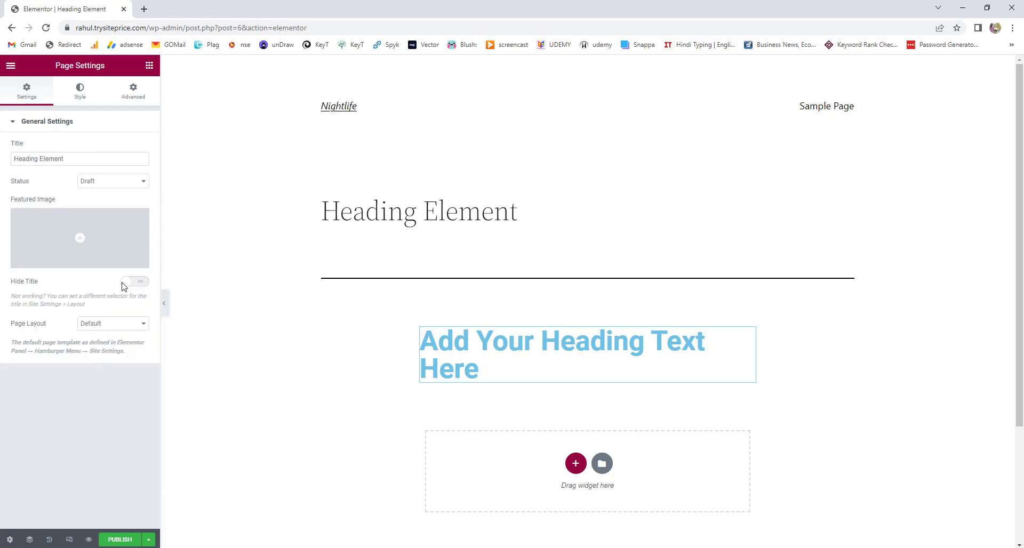
left_click(122, 326)
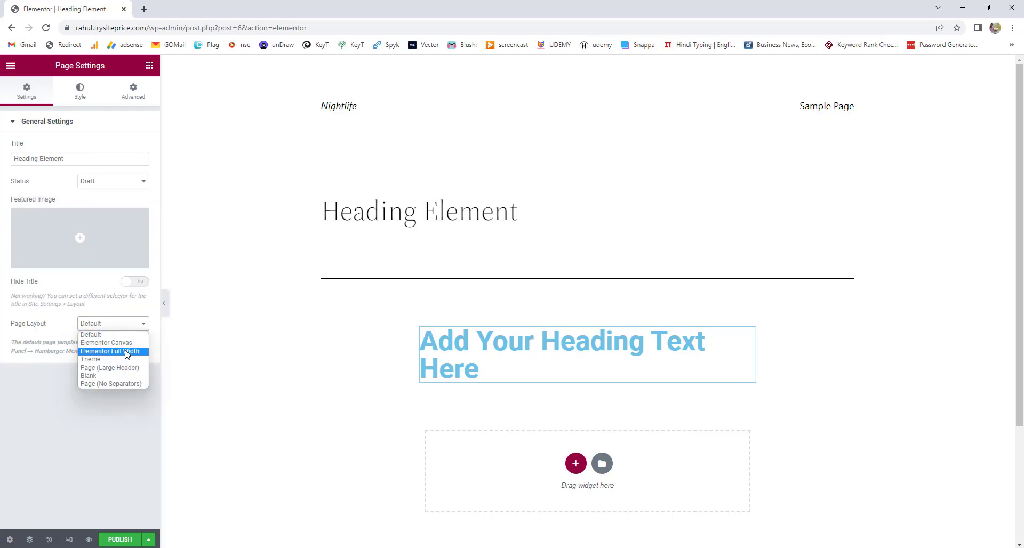
left_click(126, 353)
left_click(148, 540)
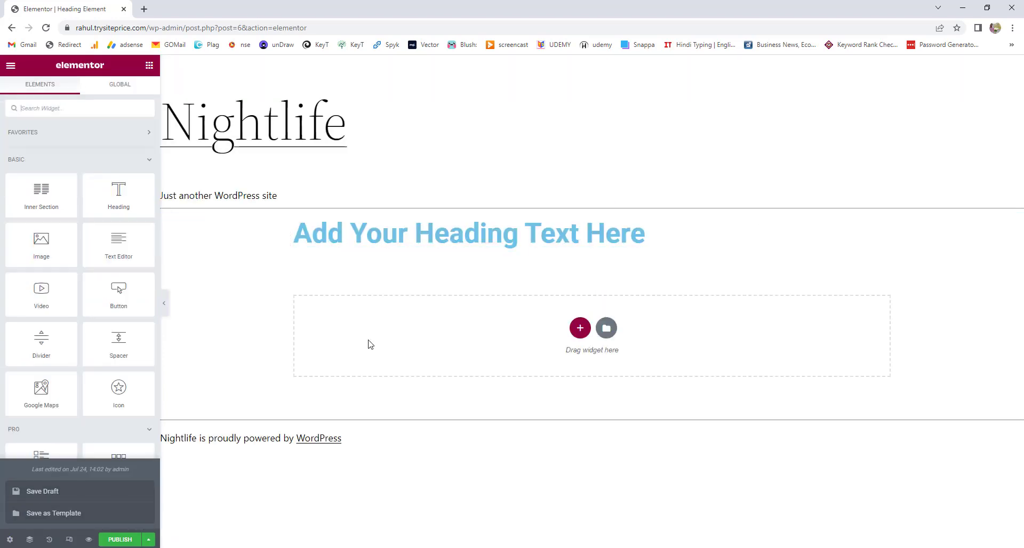
Insert a section with two equal columns below the heading and place a Heading widget in each column.
left_click(579, 328)
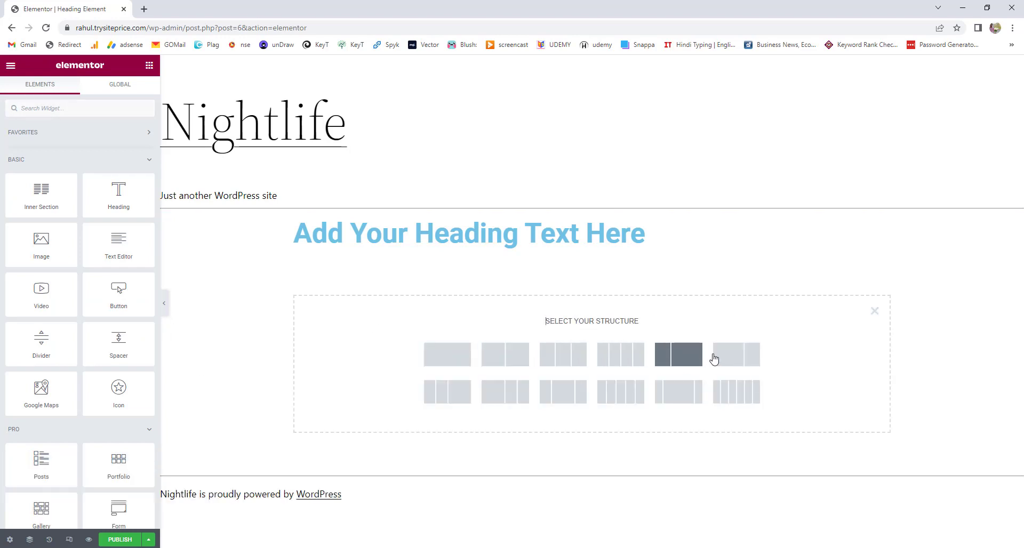
left_click(508, 361)
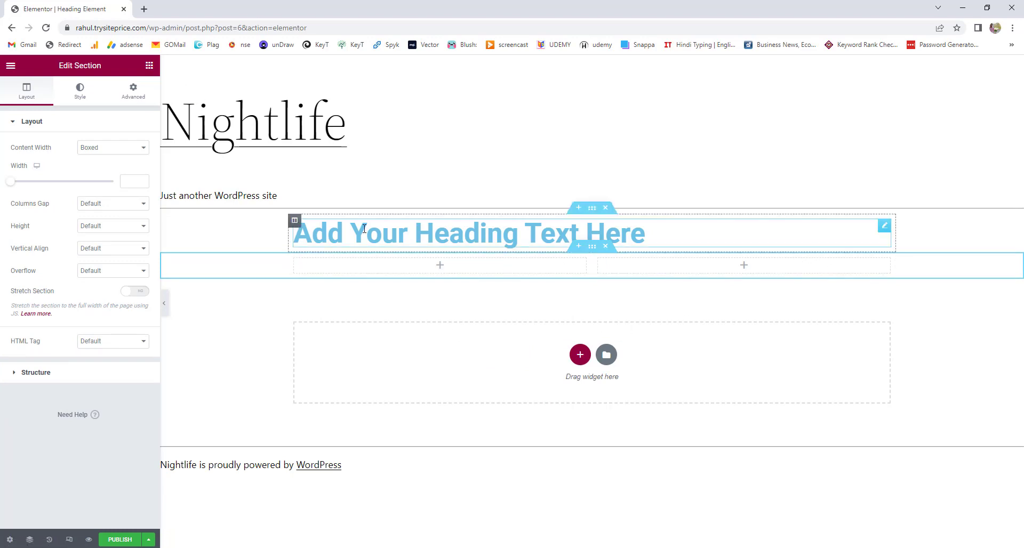
left_click(149, 66)
left_click_drag(119, 195, 434, 268)
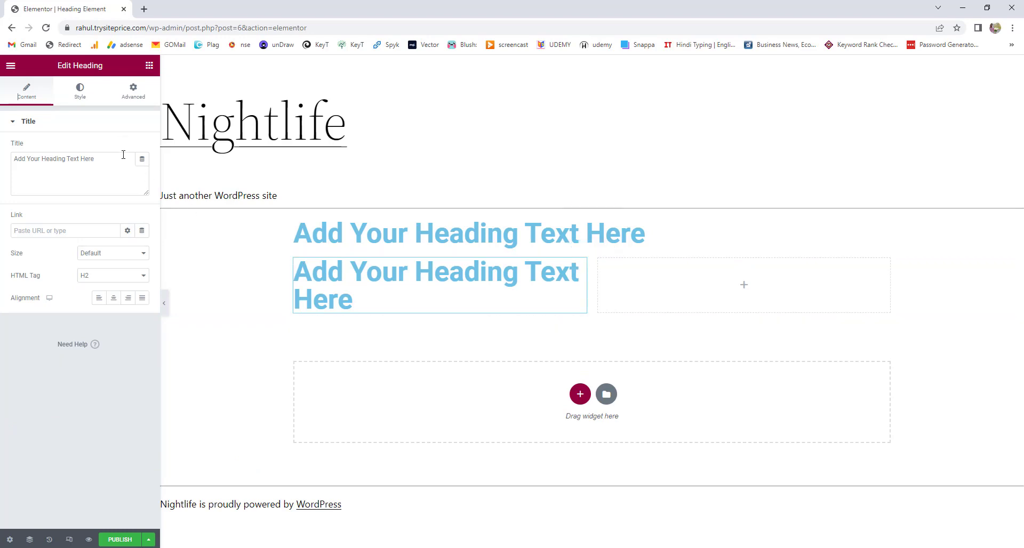
left_click(149, 66)
left_click_drag(118, 195, 699, 297)
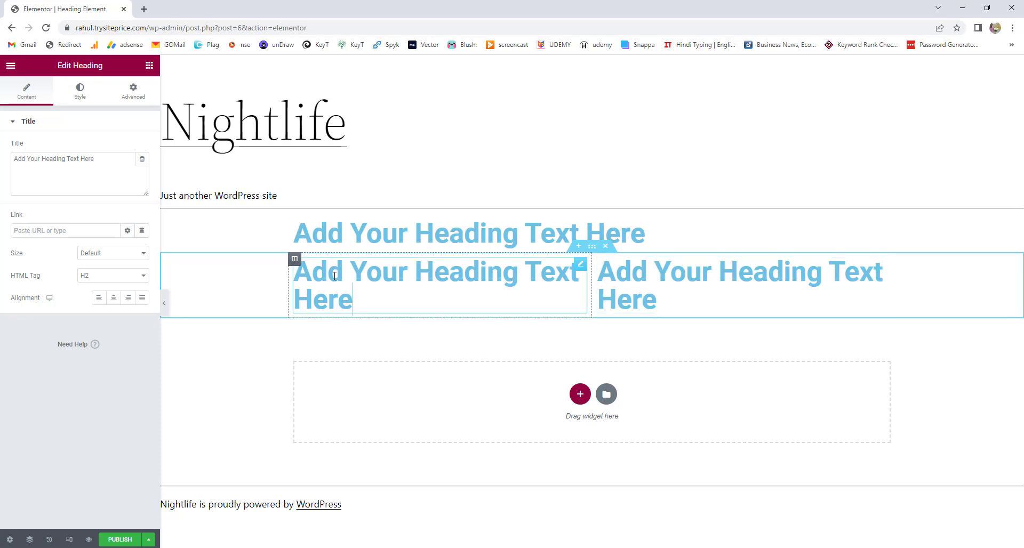
Replace the first column heading's title with "Hi Gomahamaya, Thanks for the Tutorial".
left_click_drag(101, 162, 2, 155)
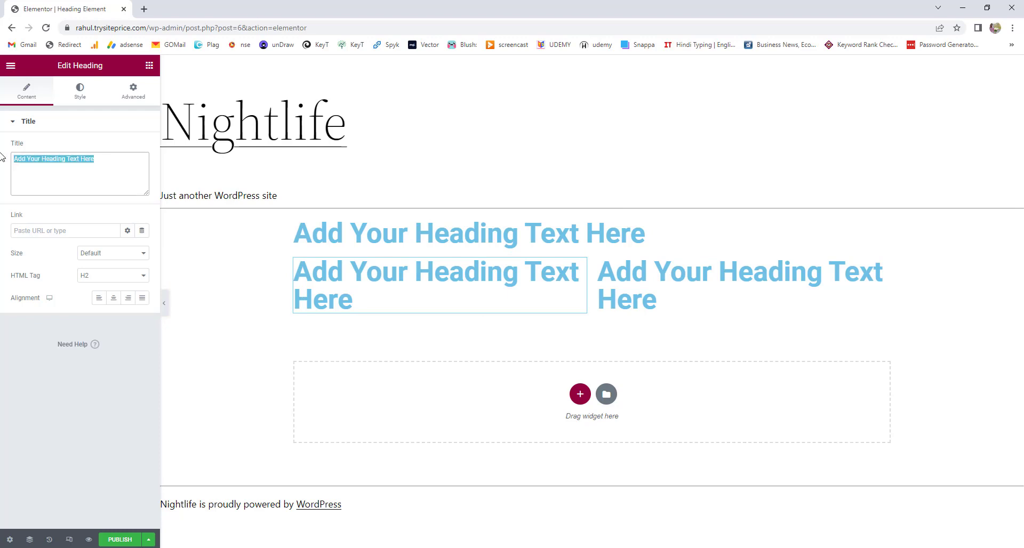
type("Hi Gomahamaya")
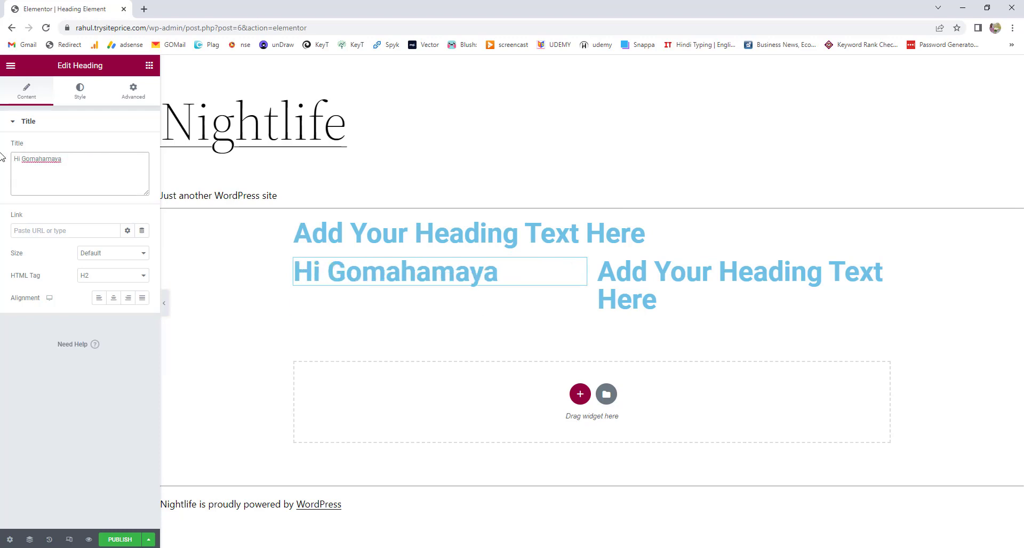
type(", Thanks for the Tuto")
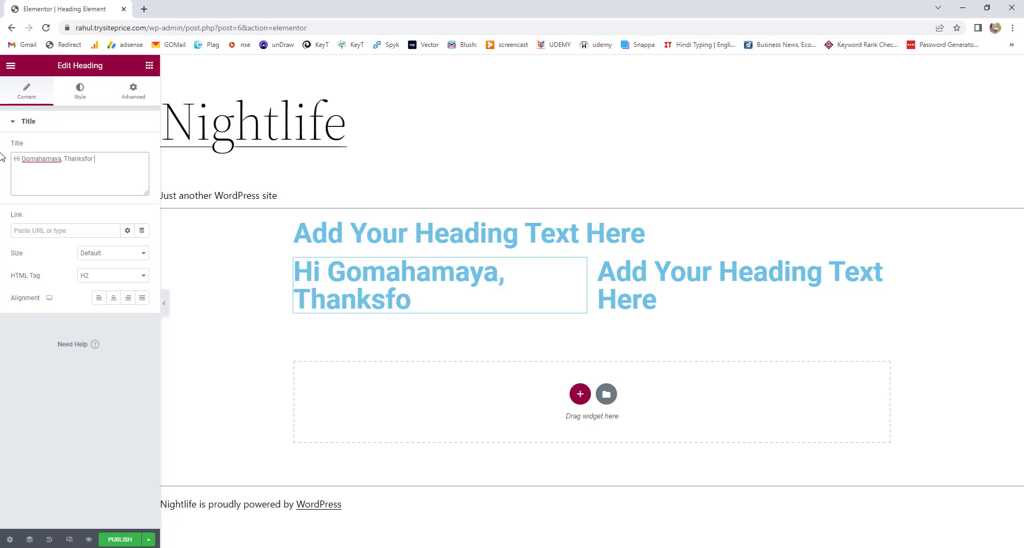
type("rial")
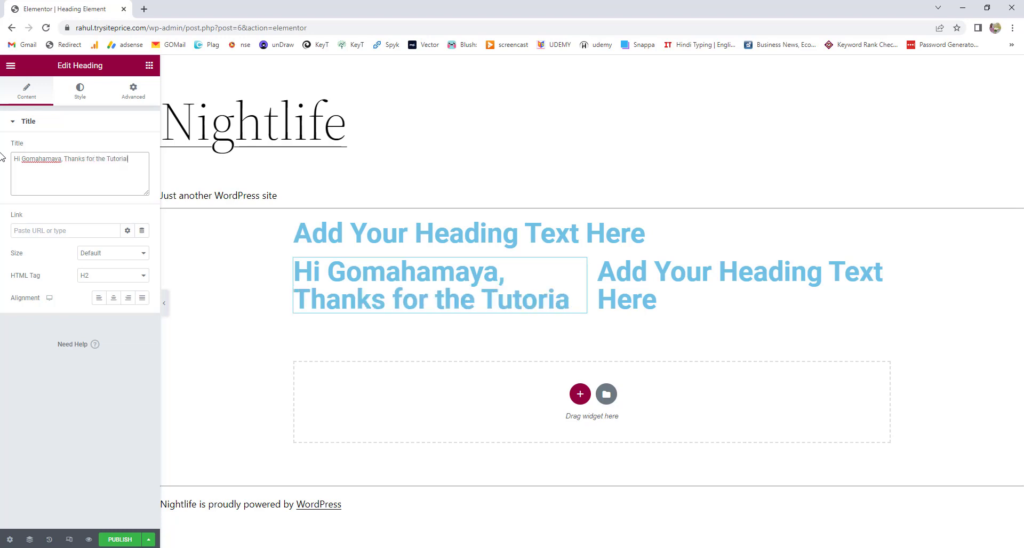
Set the first column heading's link to open in a new window, leaving nofollow off.
left_click(60, 230)
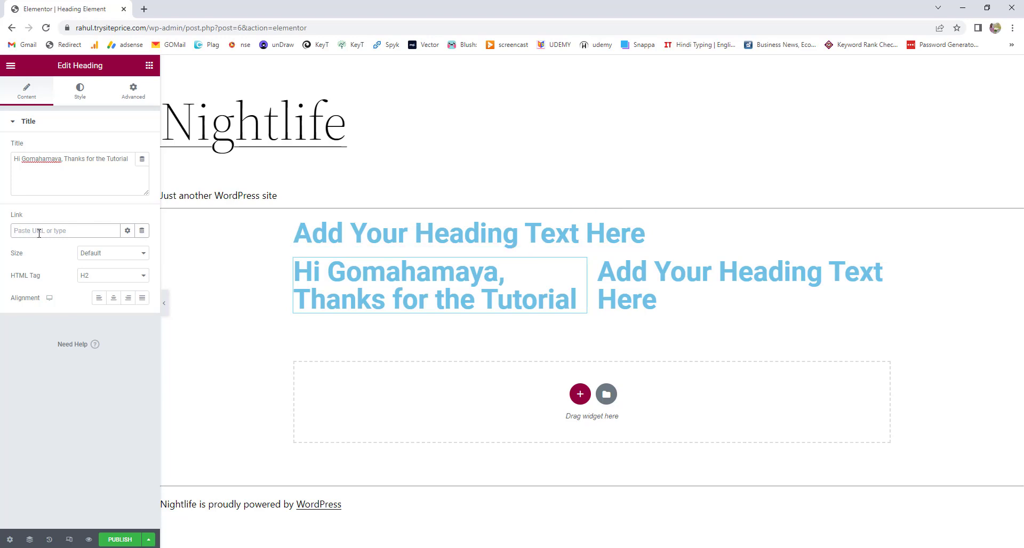
left_click(127, 230)
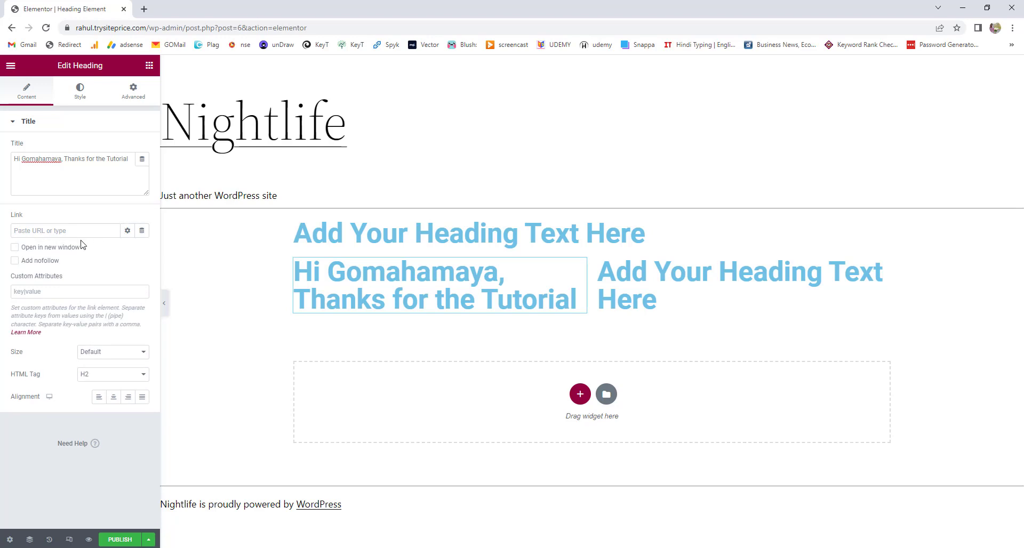
left_click(15, 247)
left_click(14, 261)
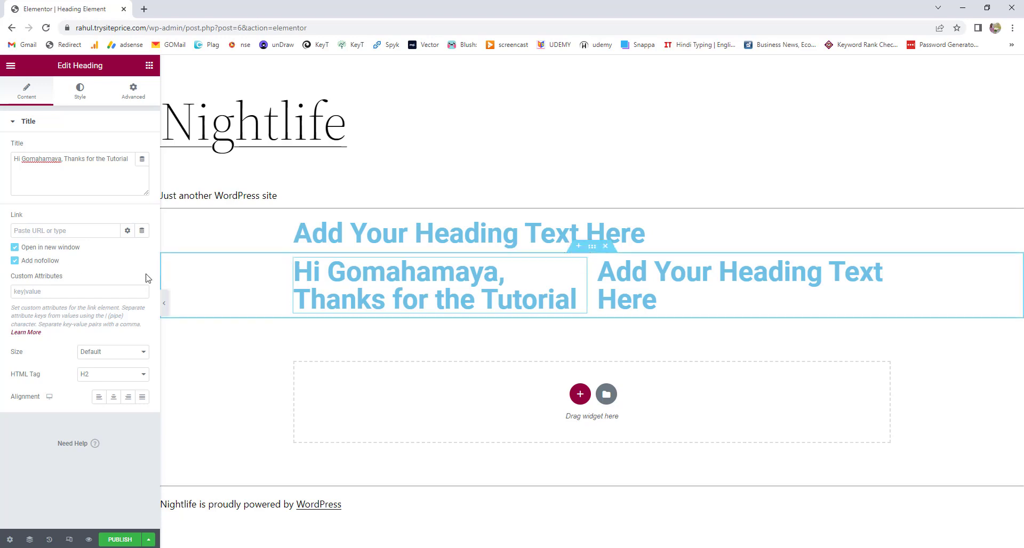
left_click(15, 261)
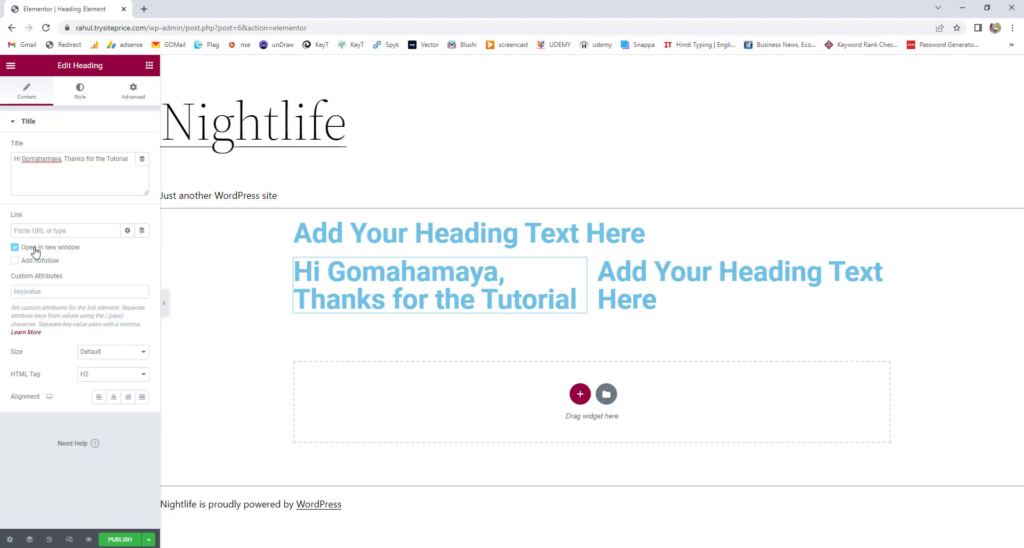
left_click(128, 231)
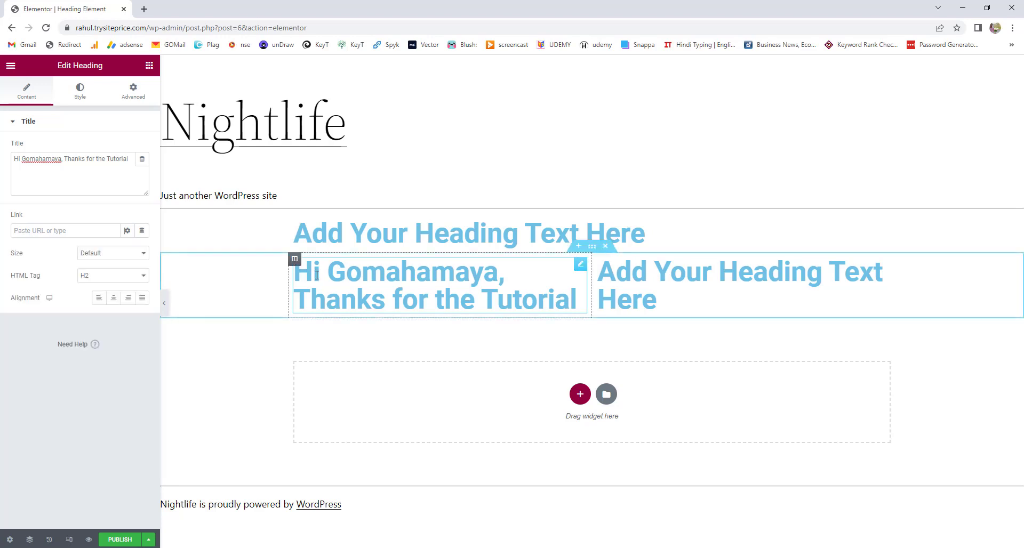
Try the Post Date dynamic tag as the first column heading's title, then remove the tag.
left_click(141, 161)
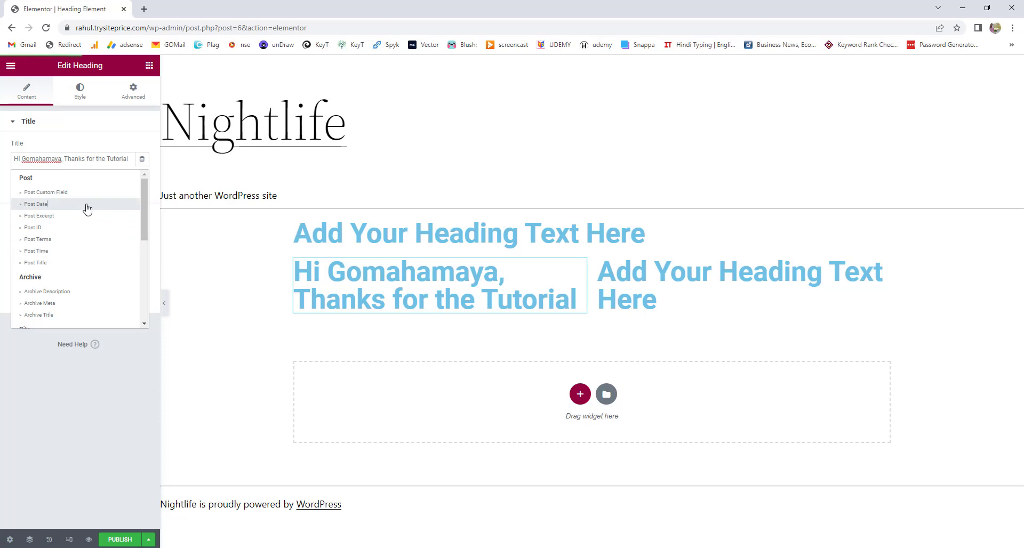
left_click(88, 207)
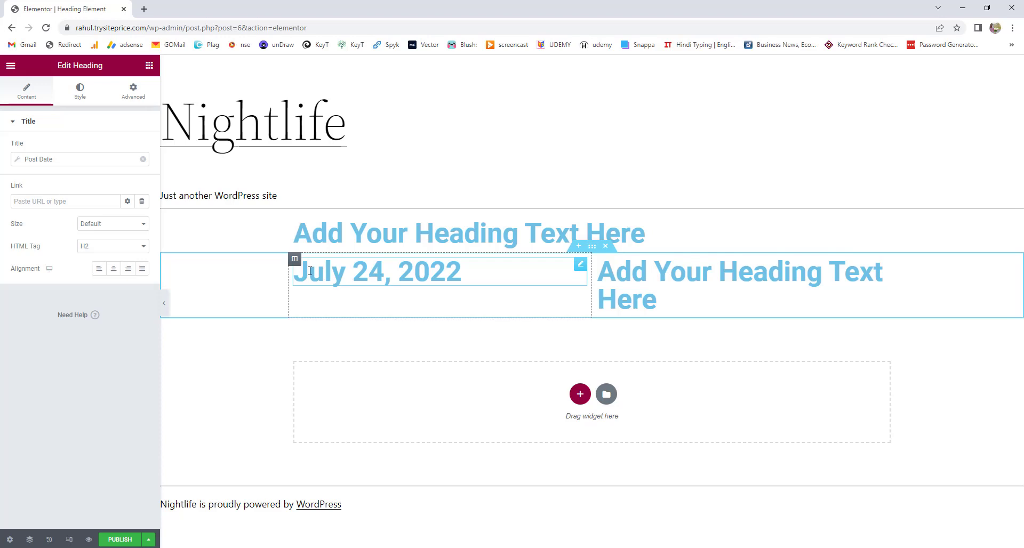
left_click(143, 160)
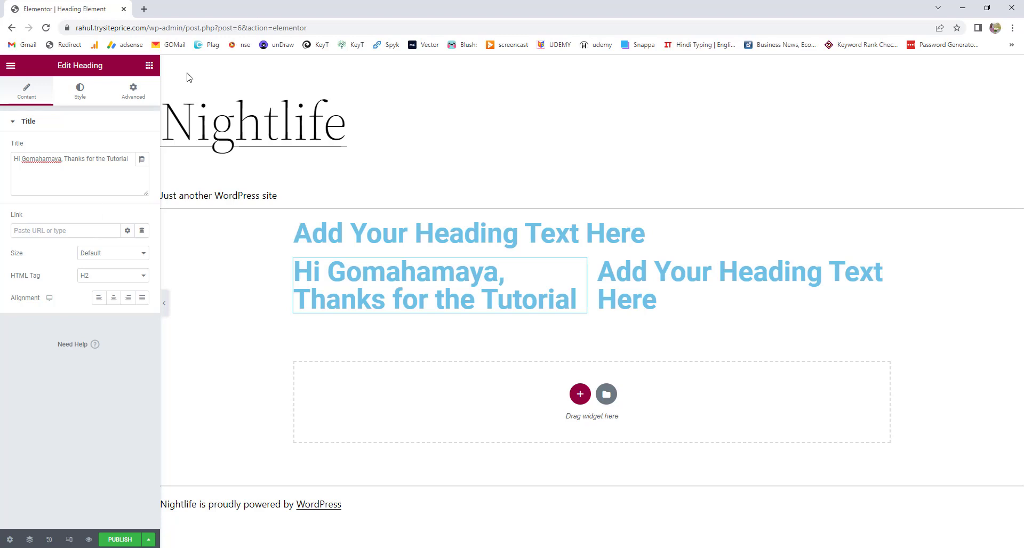
Link the first column heading to the site's root URL, copied from the address bar, with Open in new window enabled.
left_click_drag(149, 28, 68, 28)
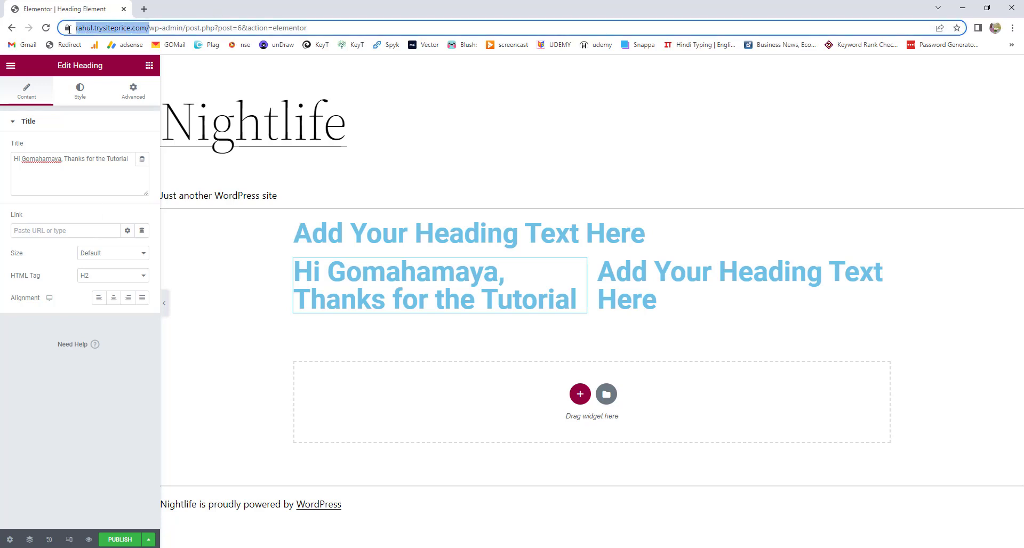
key("ctrl+c")
left_click(88, 230)
key("ctrl+v")
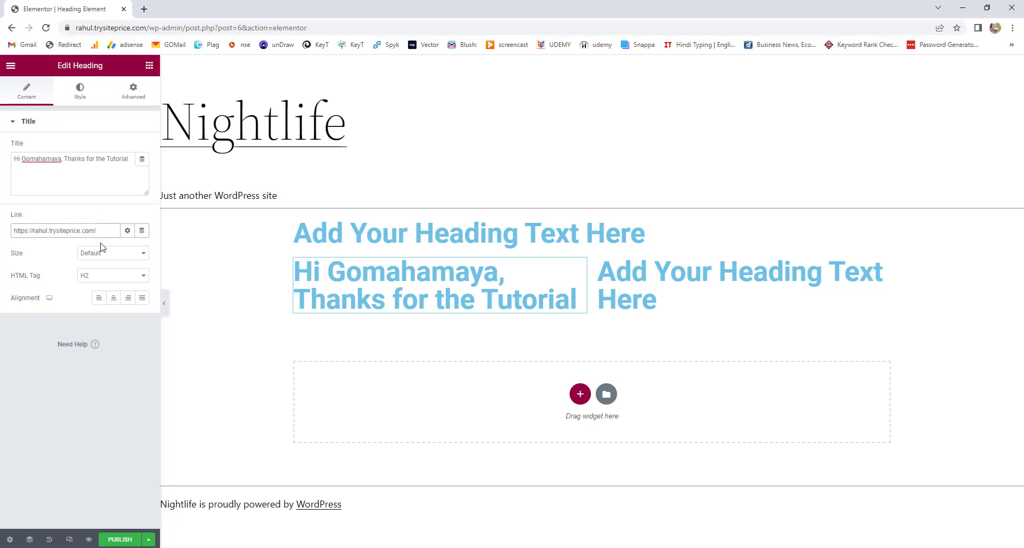
left_click(128, 231)
left_click(48, 248)
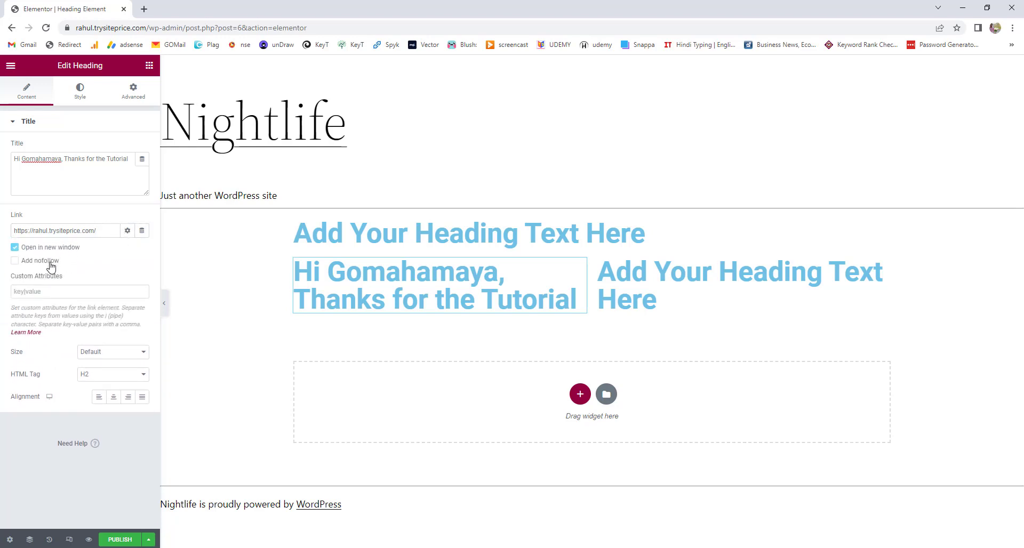
left_click(127, 233)
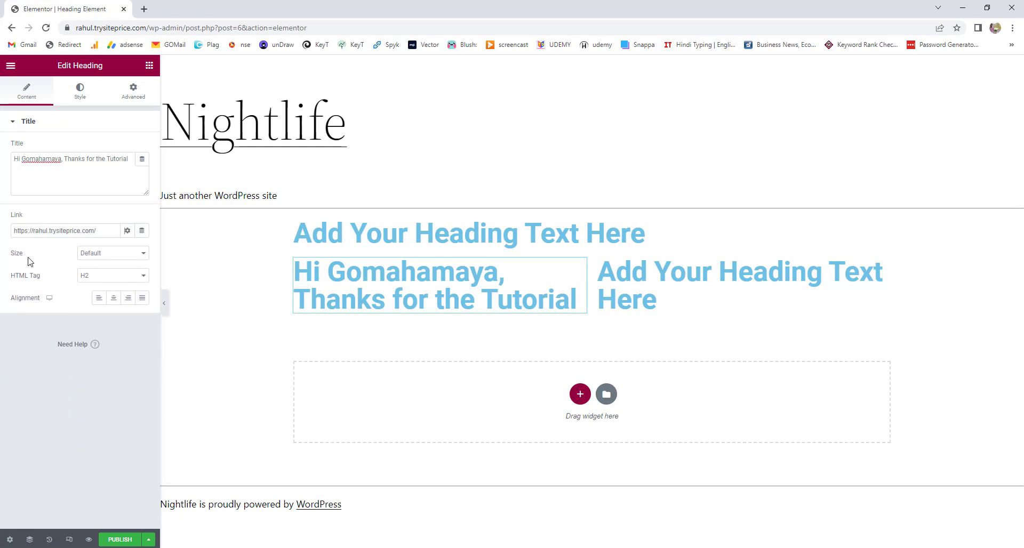
Try the sizes Small, Medium, Large, XL and XXL on the first column heading and return it to Default.
left_click(115, 254)
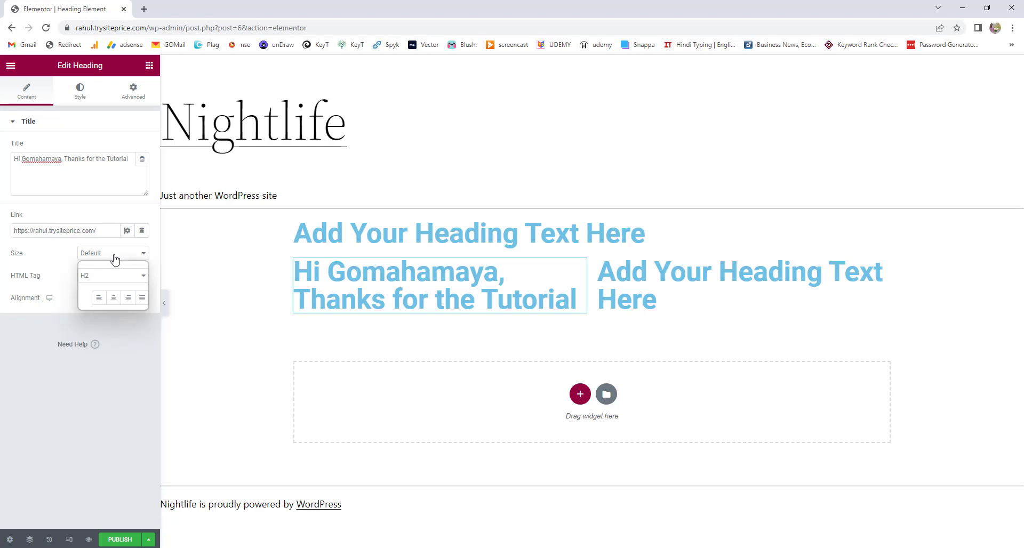
left_click(51, 260)
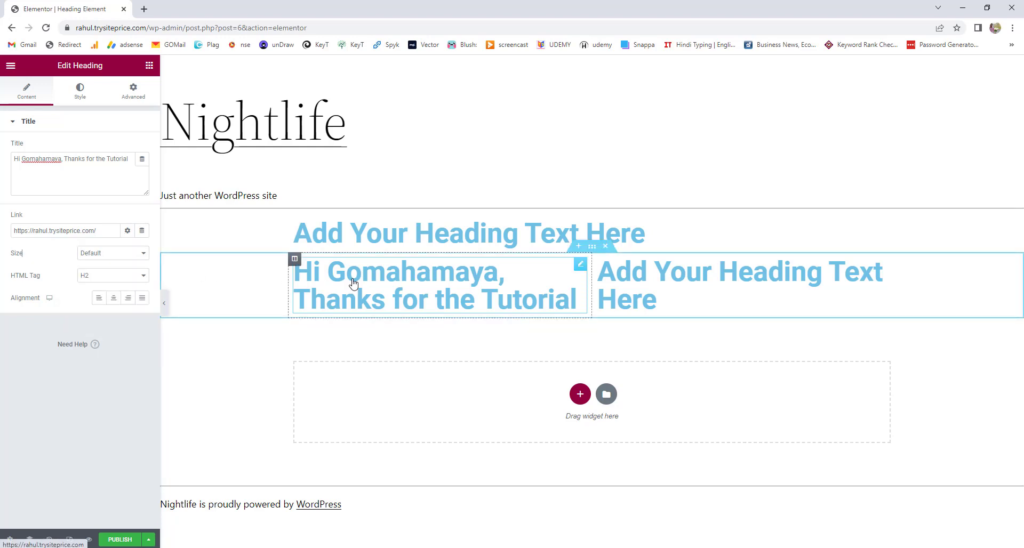
left_click(110, 256)
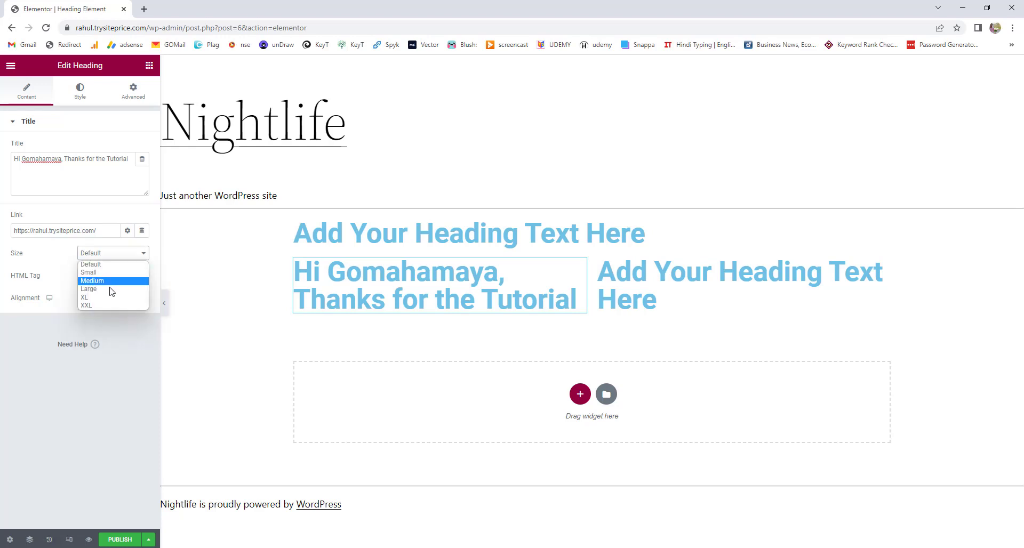
left_click(111, 273)
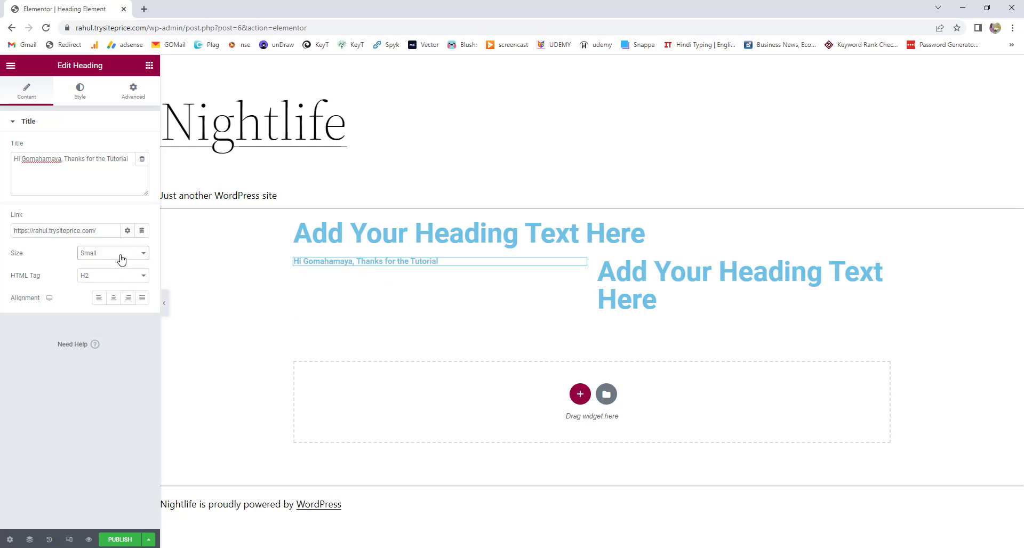
left_click(122, 259)
left_click(117, 281)
left_click(123, 258)
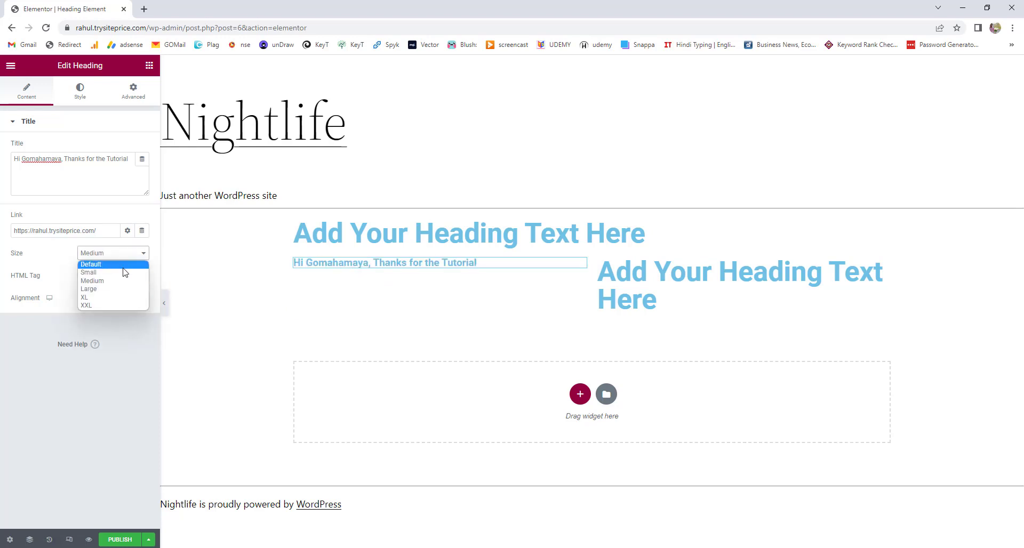
left_click(118, 289)
left_click(123, 256)
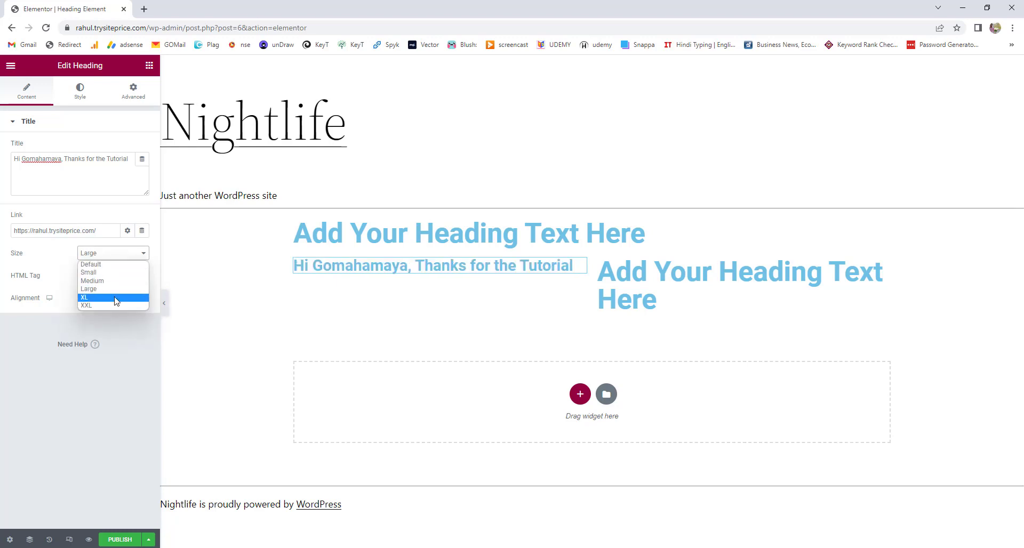
left_click(116, 301)
left_click(121, 254)
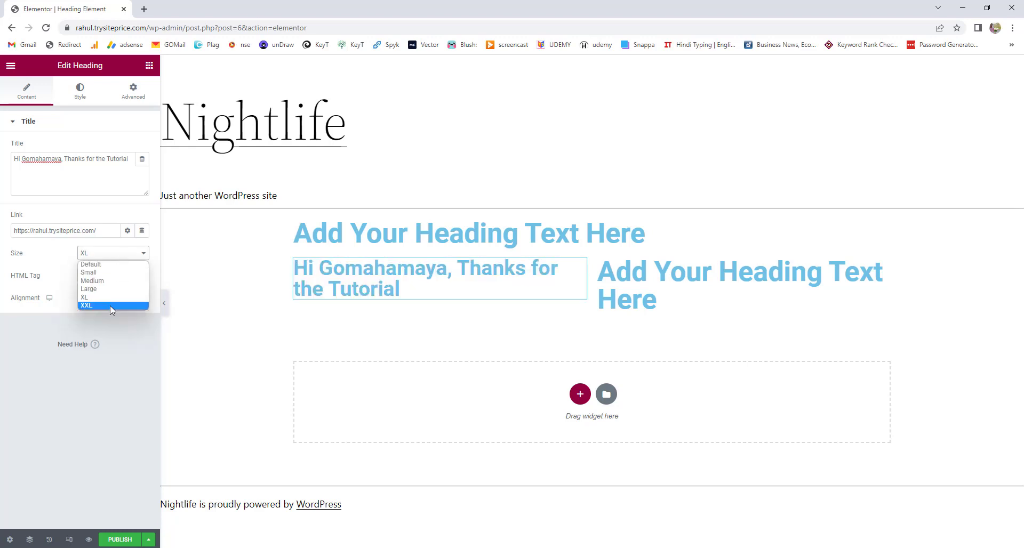
left_click(110, 305)
left_click(116, 258)
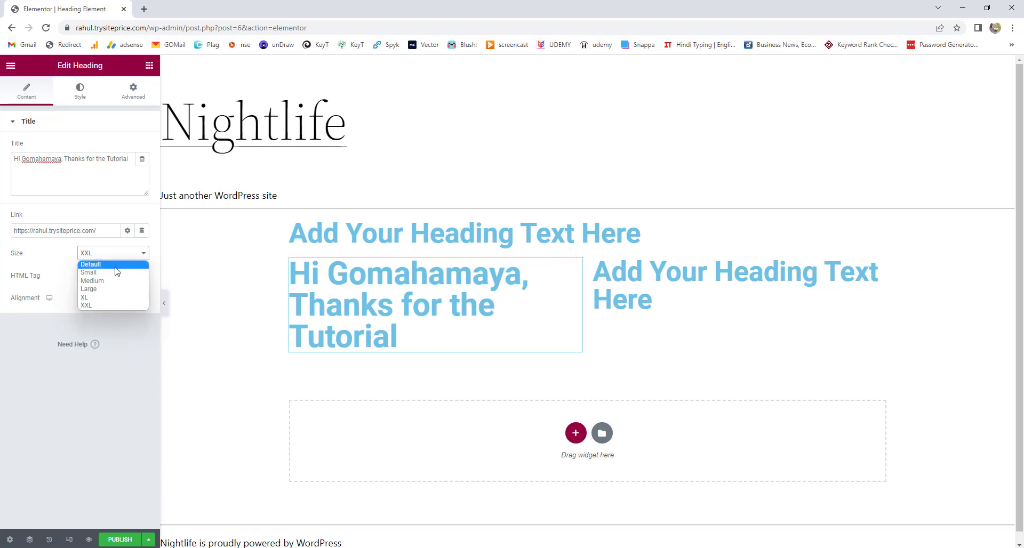
left_click(117, 265)
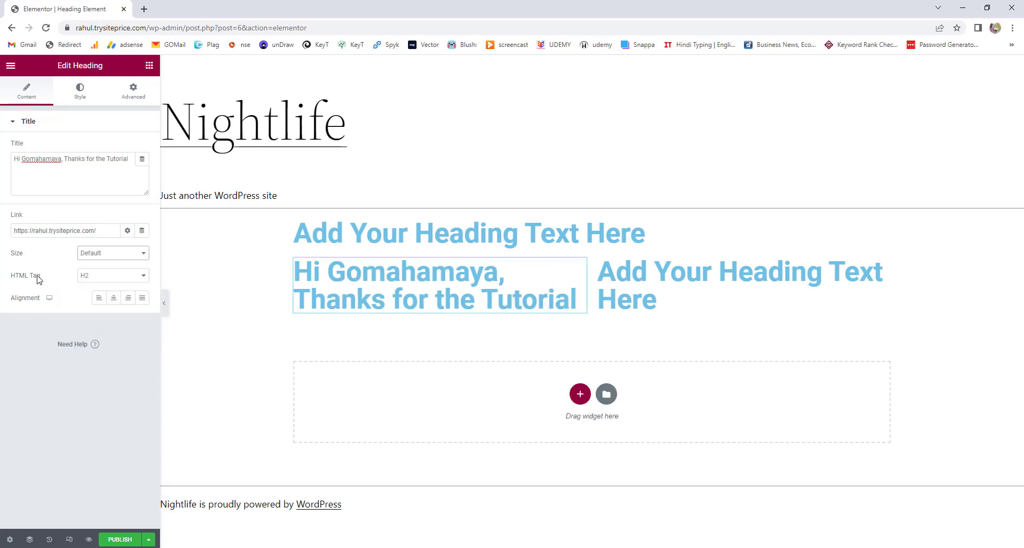
Set the HTML tag of the first column heading to H1.
left_click(100, 286)
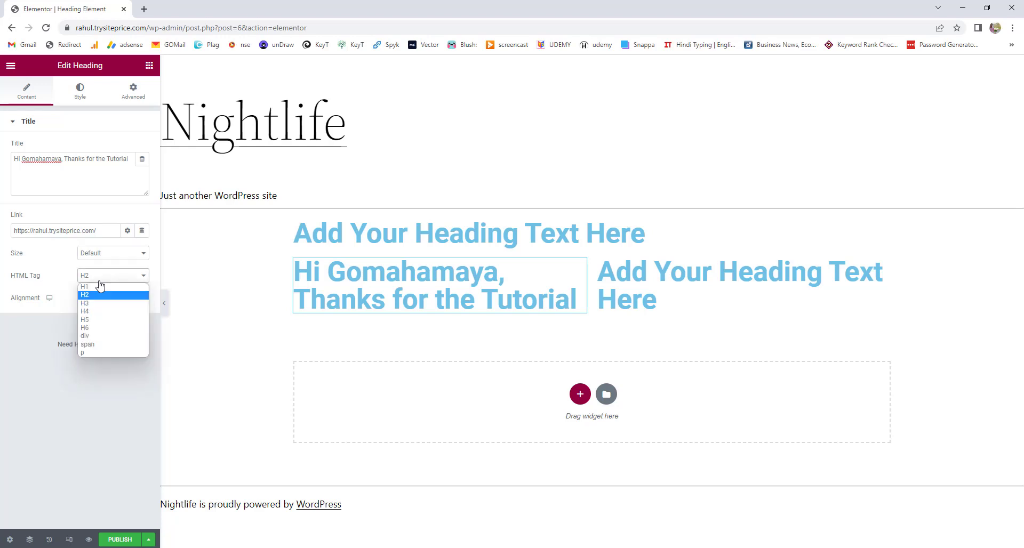
left_click(101, 287)
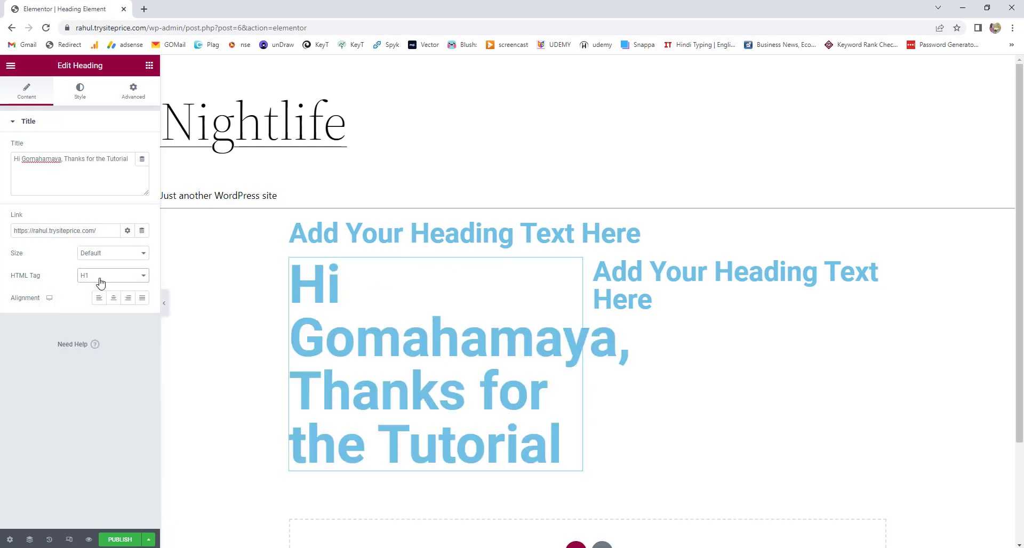
Try the Medium size on the first column heading, then set its size to Large.
left_click(113, 254)
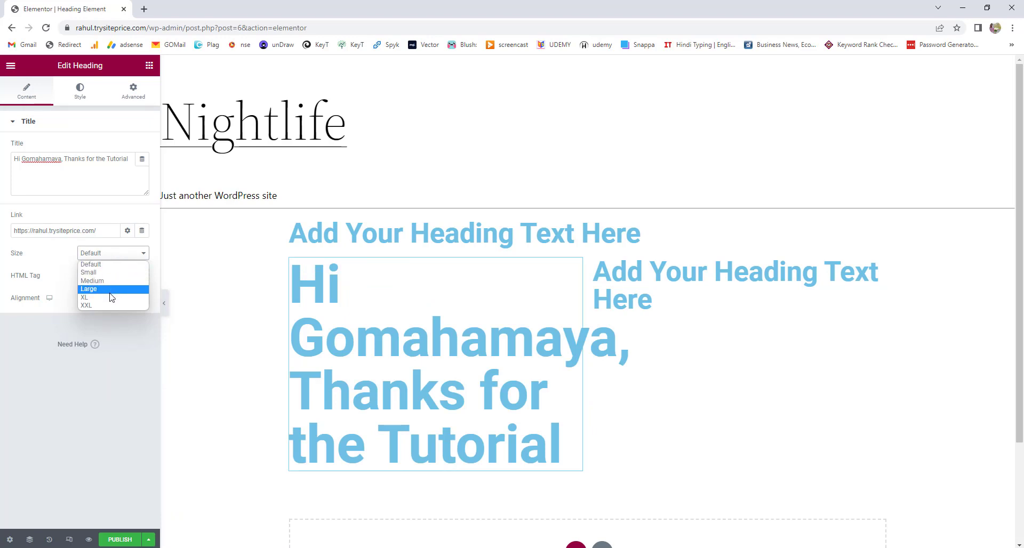
left_click(53, 283)
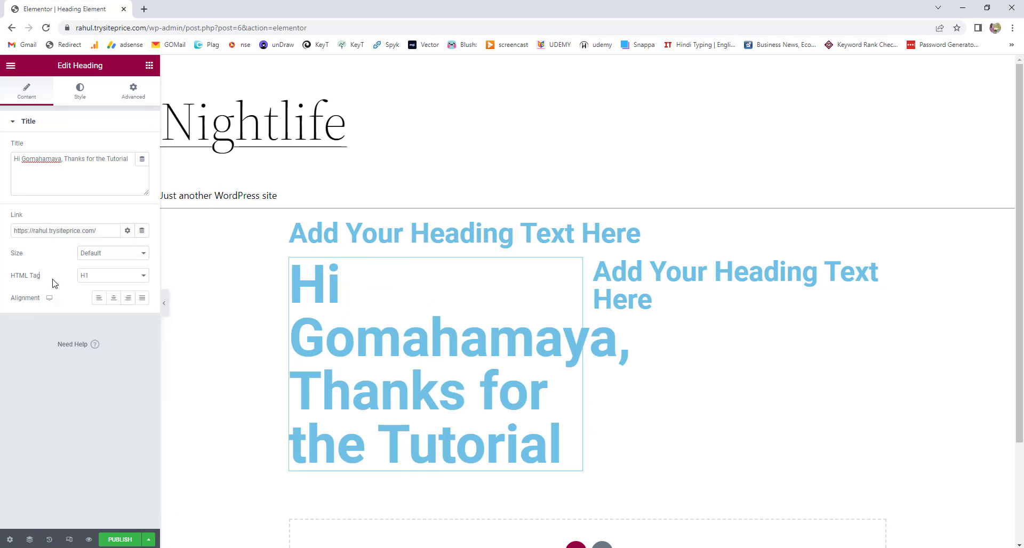
left_click(99, 255)
left_click(101, 280)
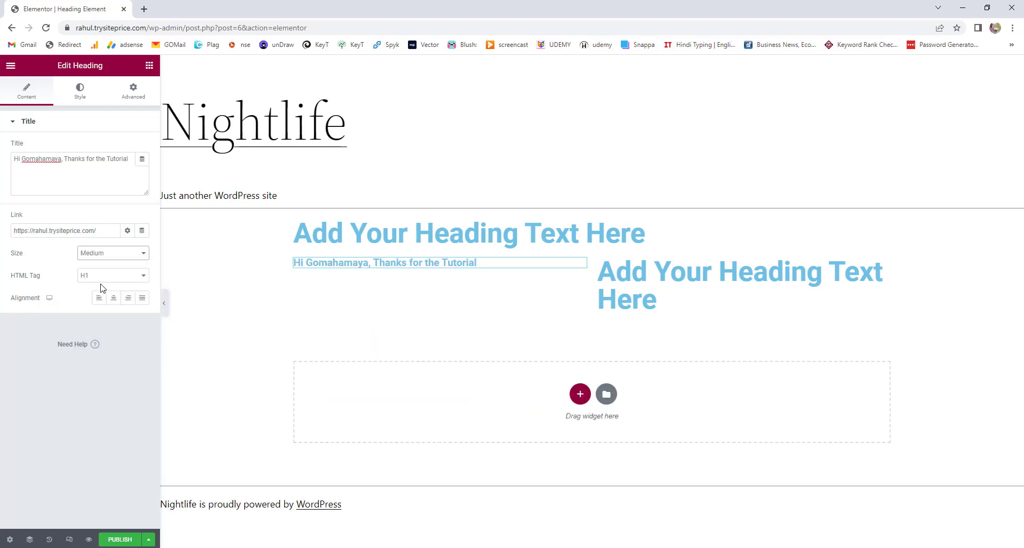
left_click(112, 289)
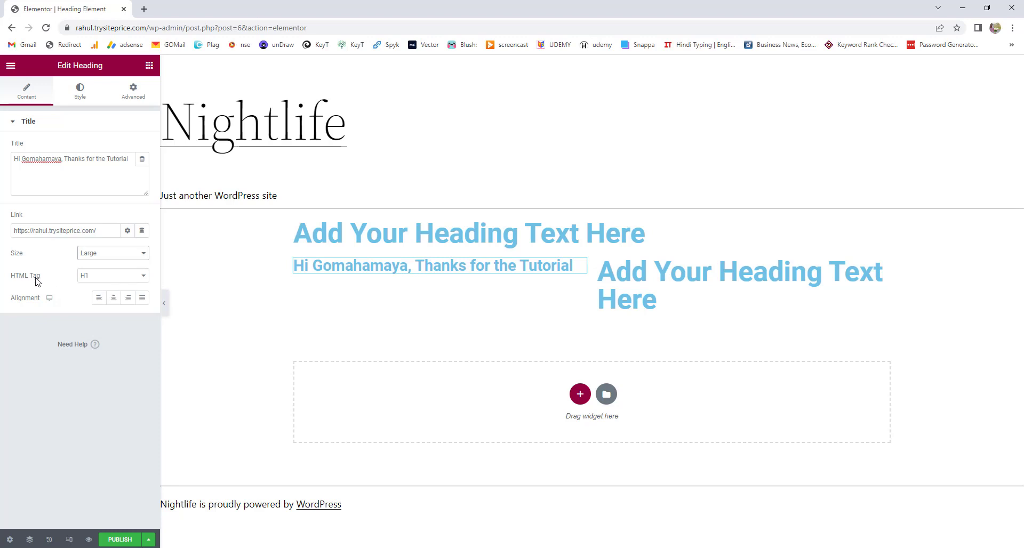
Set the HTML tag of the first column heading to H4.
left_click(86, 278)
left_click(91, 297)
left_click(89, 275)
left_click(91, 312)
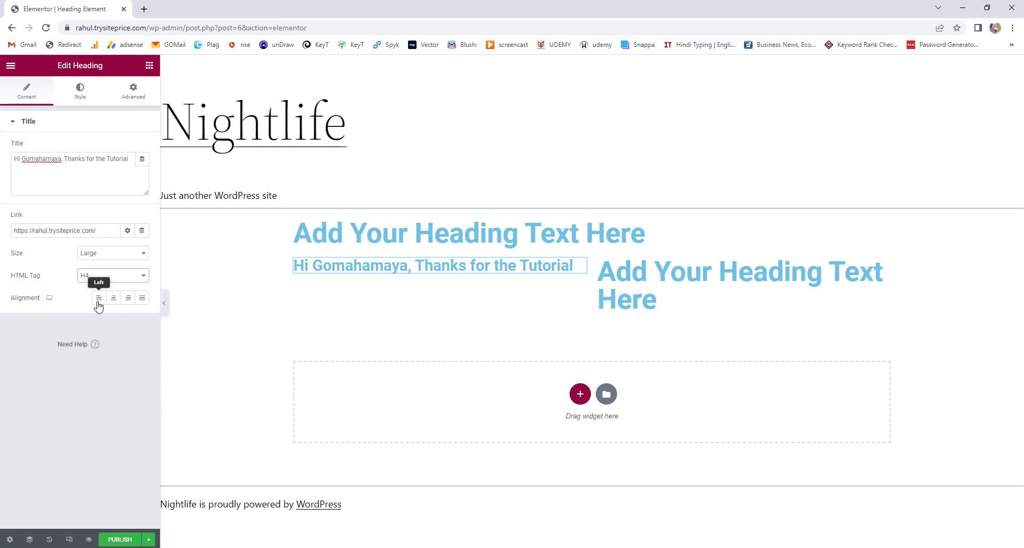
Try right, justified and left alignment on the full-width heading above the columns, then center it.
left_click(525, 237)
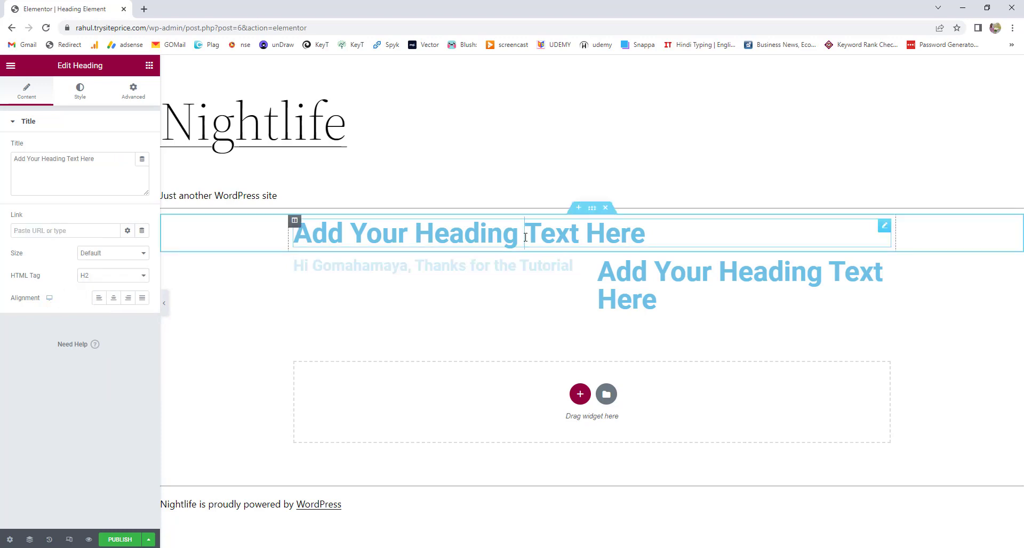
left_click(129, 299)
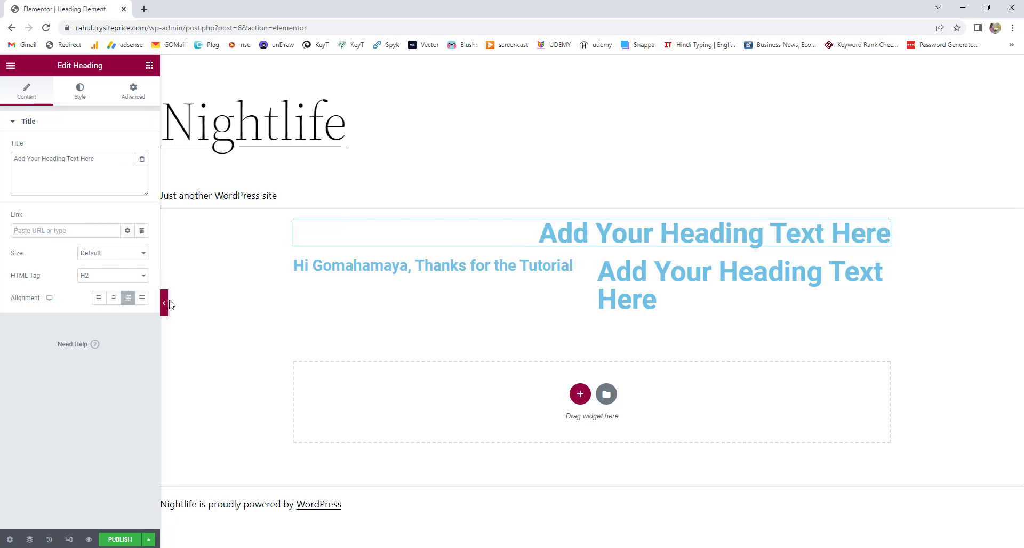
left_click(142, 299)
left_click(99, 298)
left_click(113, 299)
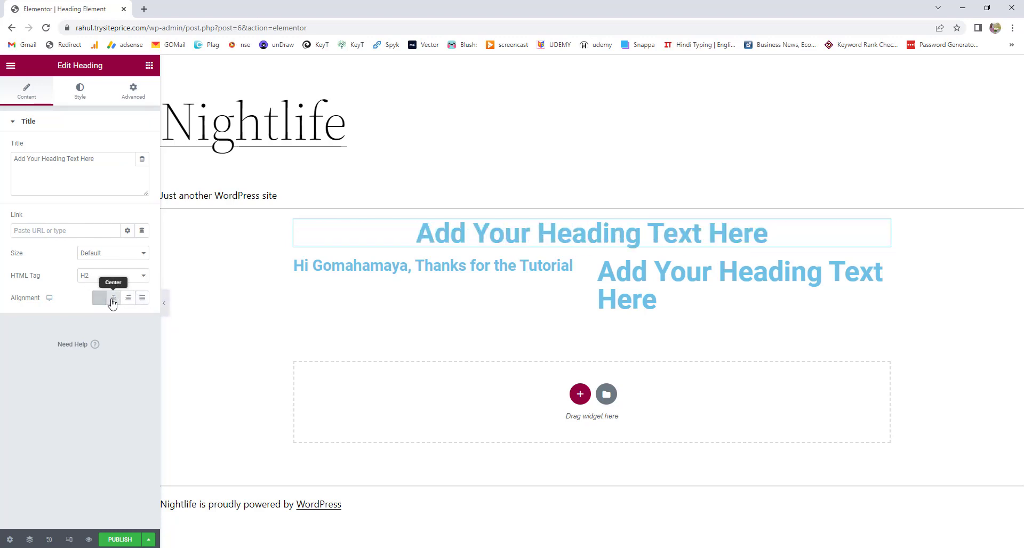
Set the full-width heading's alignment for the Tablet device to Justified.
left_click(49, 301)
left_click(51, 299)
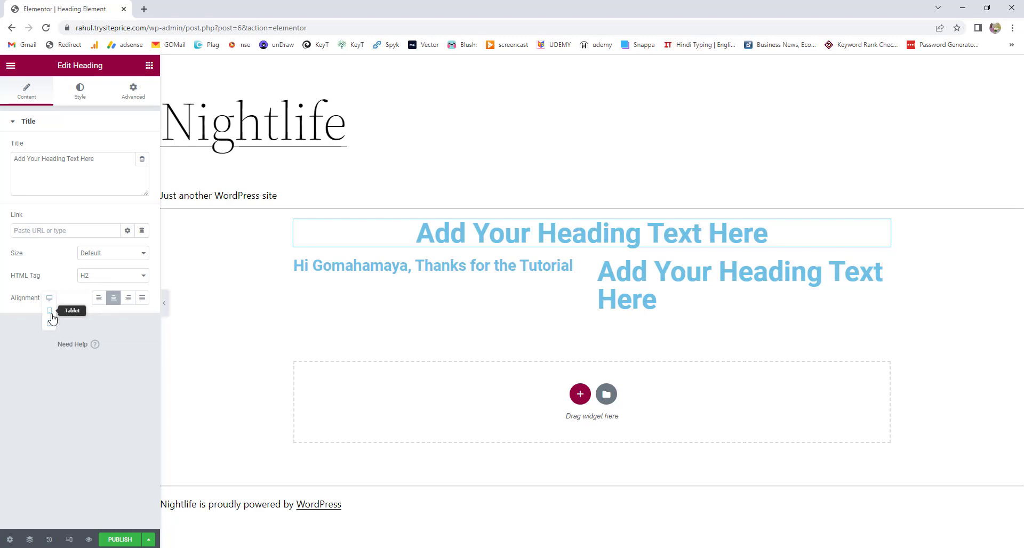
left_click(50, 312)
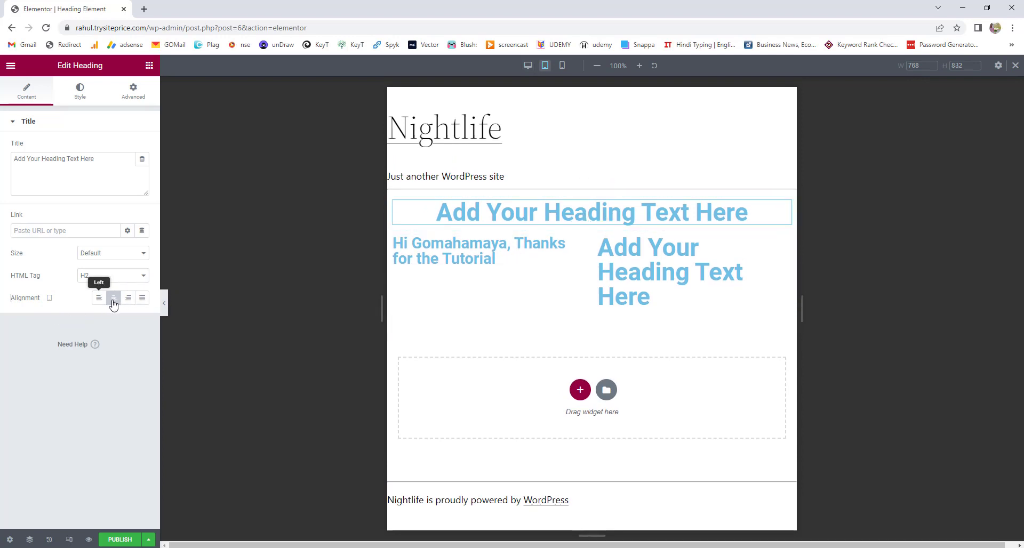
left_click(143, 300)
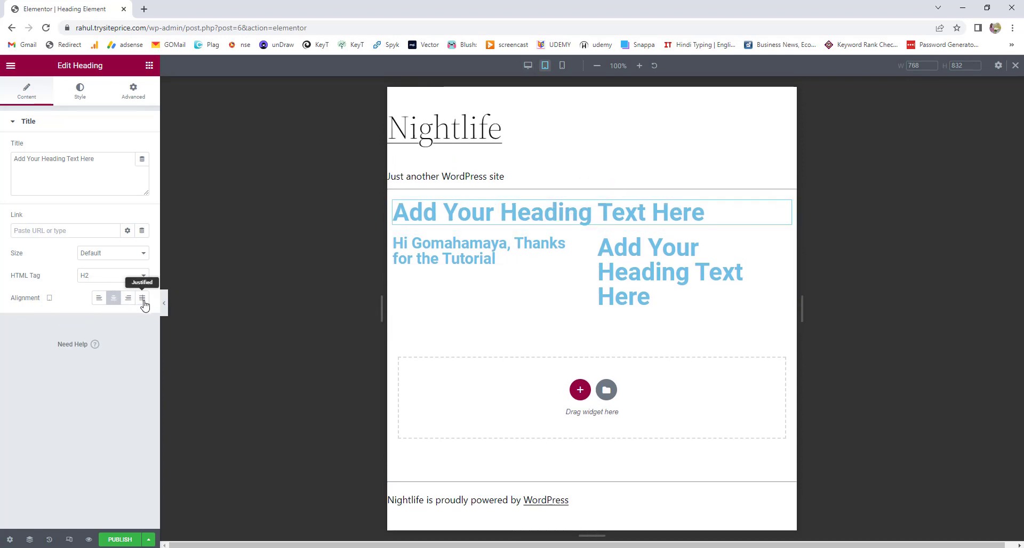
Set the full-width heading's alignment for the Mobile device to Left.
left_click(49, 298)
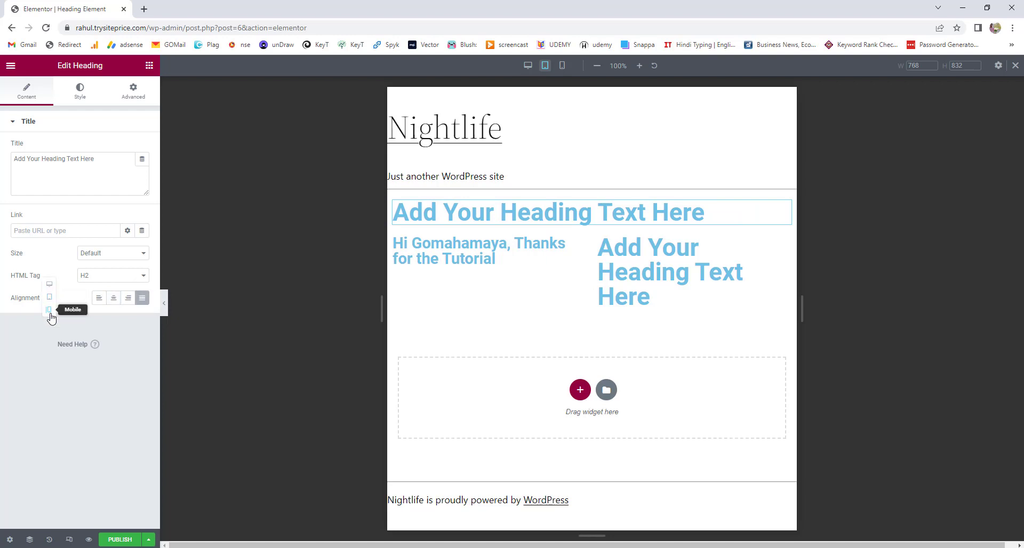
left_click(51, 318)
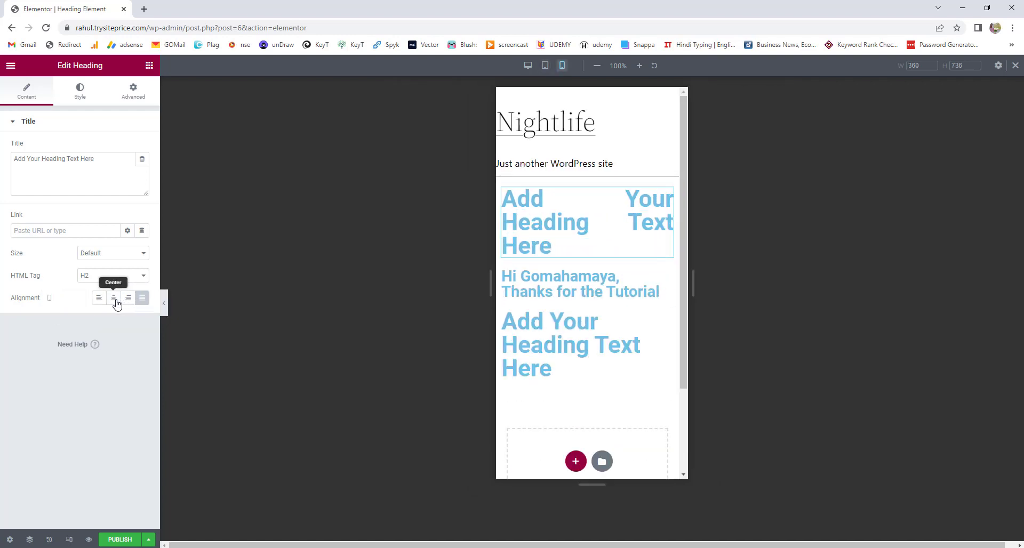
left_click(99, 301)
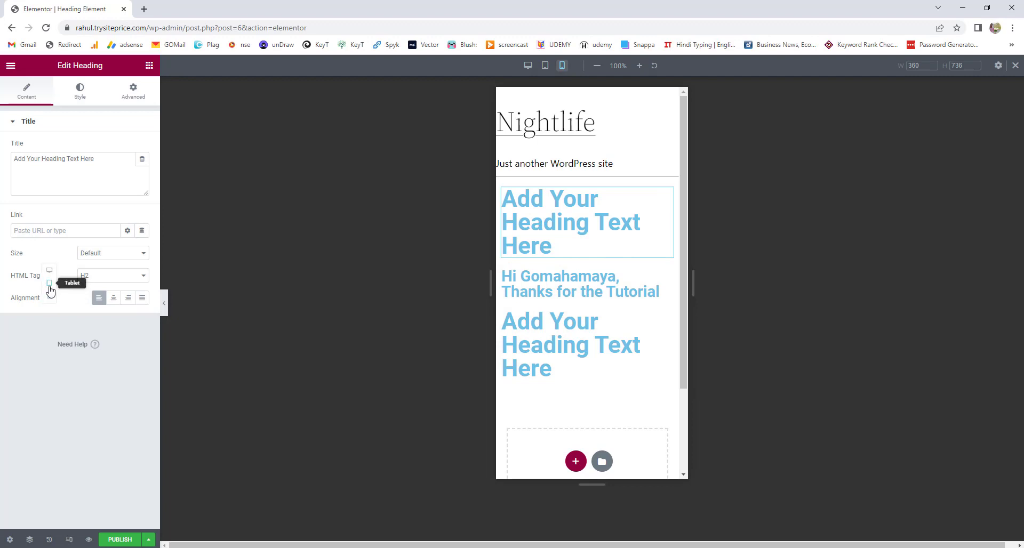
Compare the full-width heading's alignment in the desktop, tablet and mobile previews.
left_click(48, 290)
left_click(51, 303)
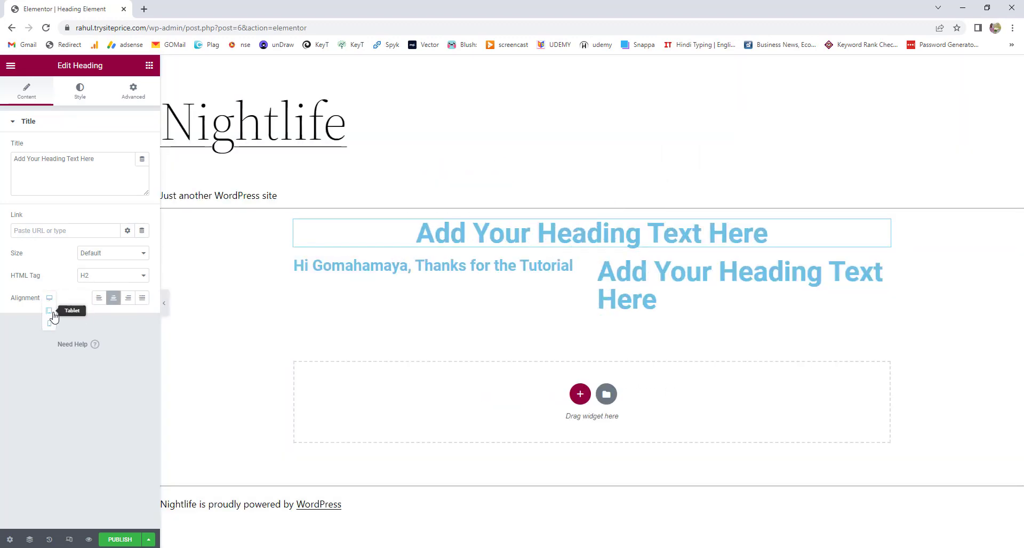
left_click(53, 314)
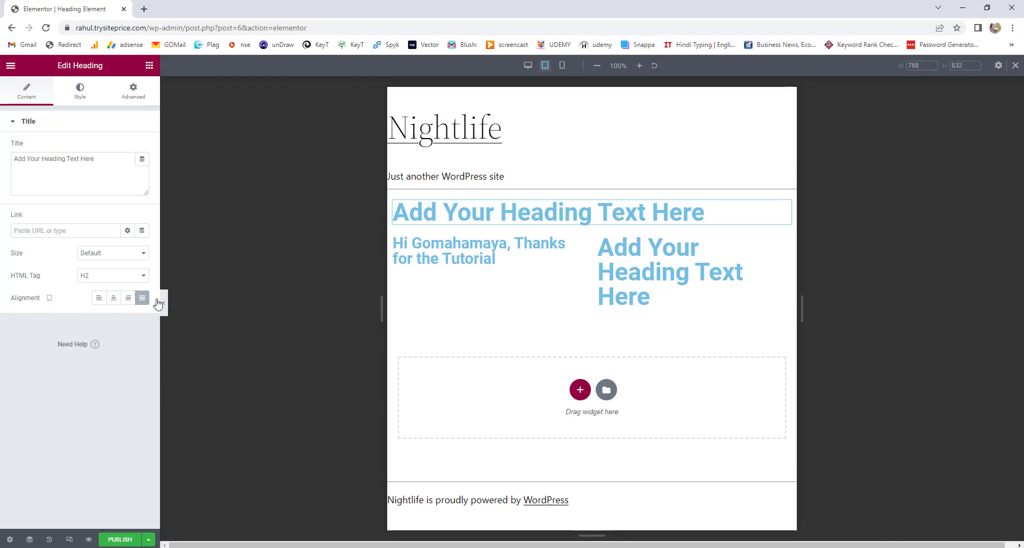
left_click(52, 315)
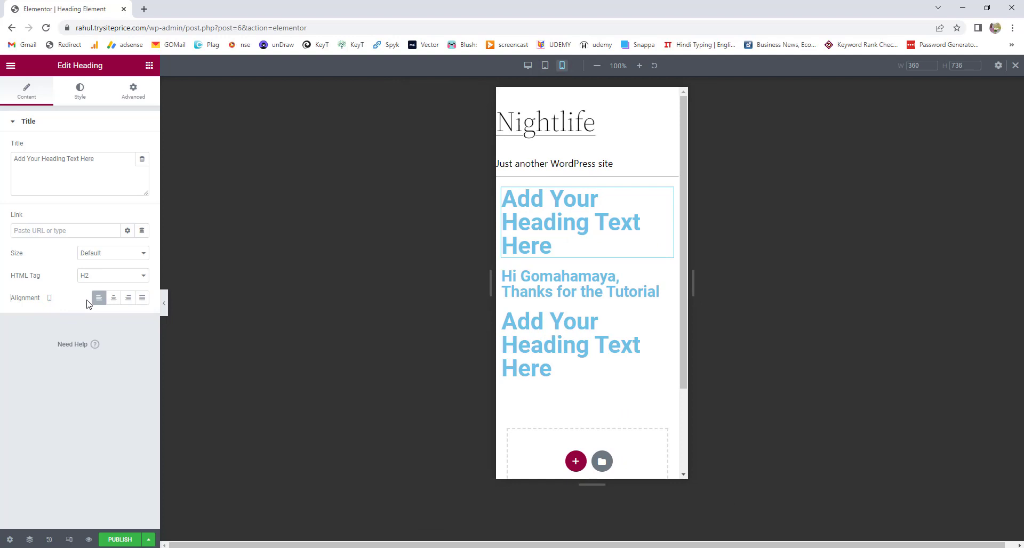
Change the text color of the full-width heading to a light orange by shifting its hue.
left_click(80, 96)
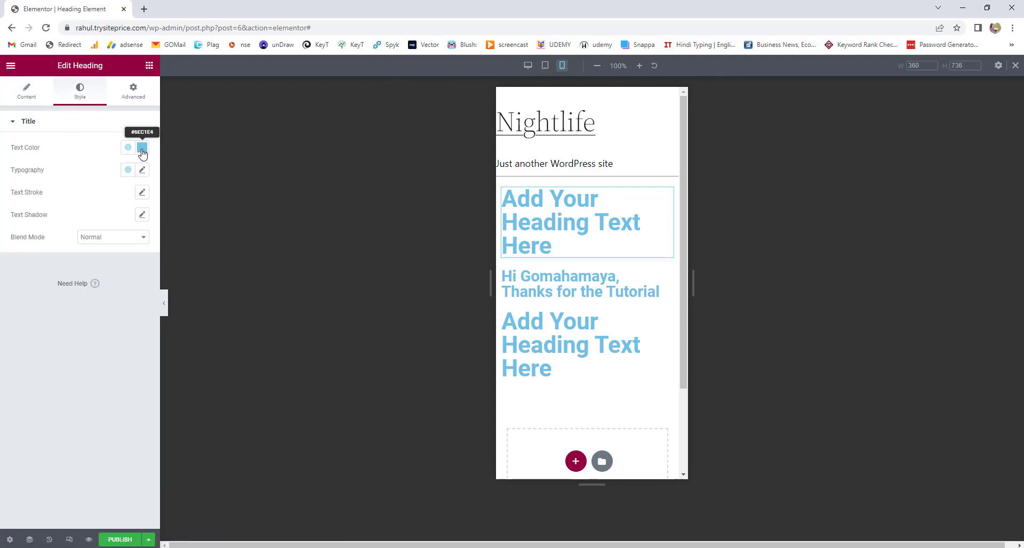
left_click(141, 148)
left_click_drag(87, 285, 32, 286)
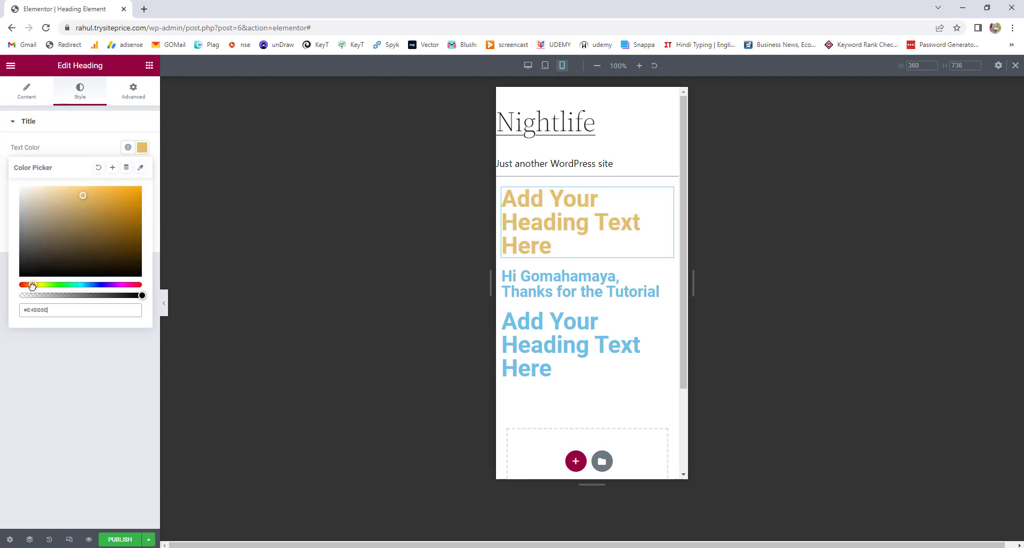
left_click(33, 333)
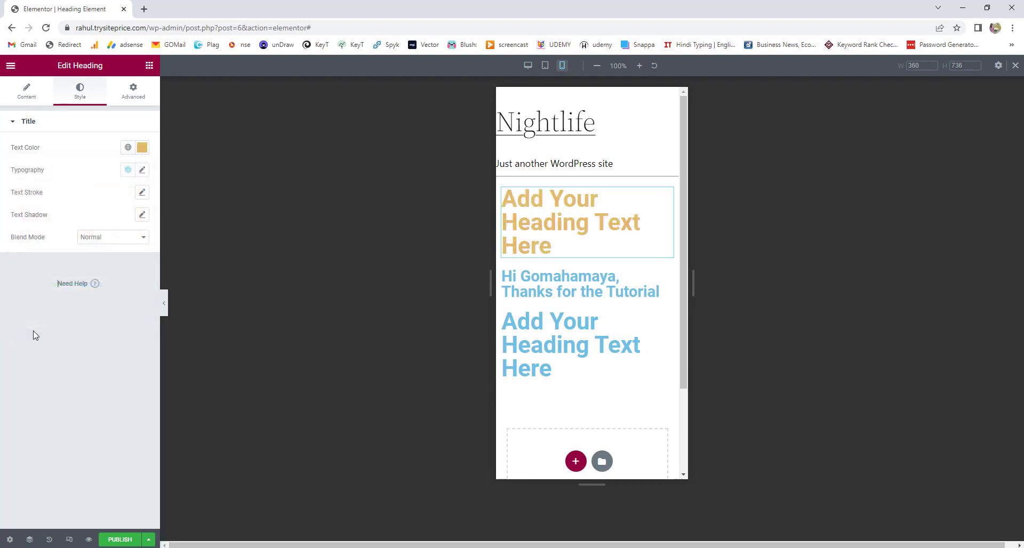
Try the Capitalize text transform in the full-width heading's typography, then set the transform to Uppercase.
left_click(142, 171)
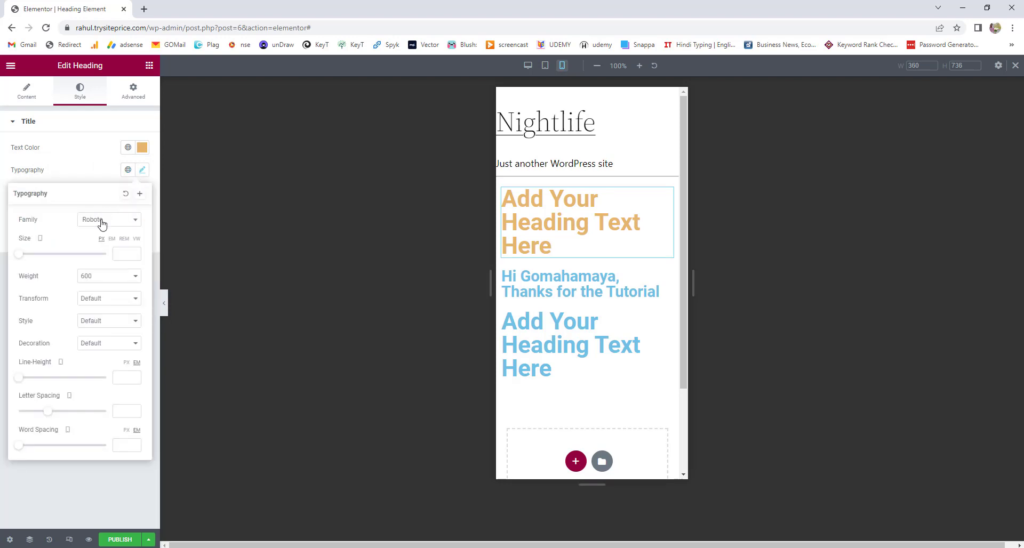
left_click(41, 240)
left_click(37, 238)
left_click(98, 277)
left_click(54, 289)
left_click(91, 299)
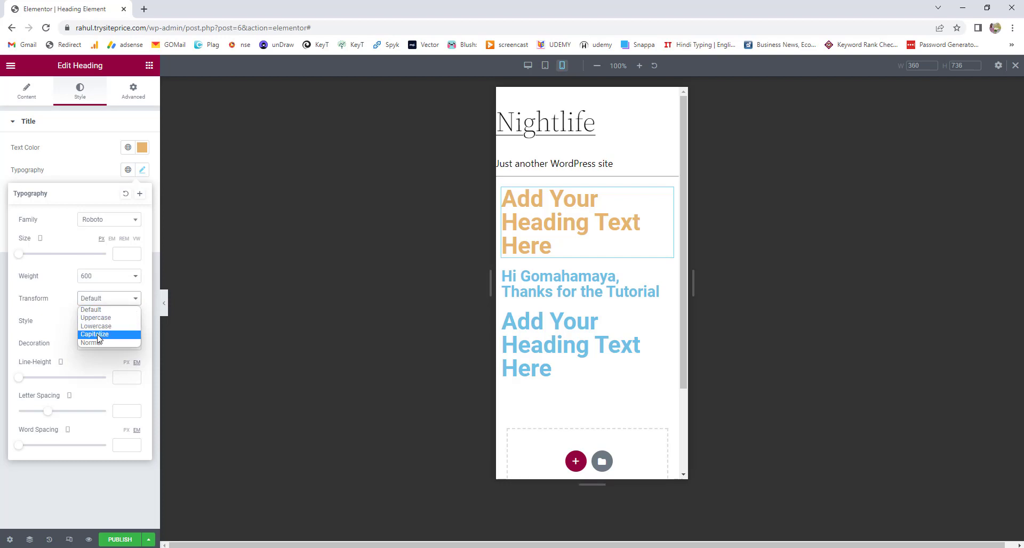
left_click(96, 334)
left_click(100, 301)
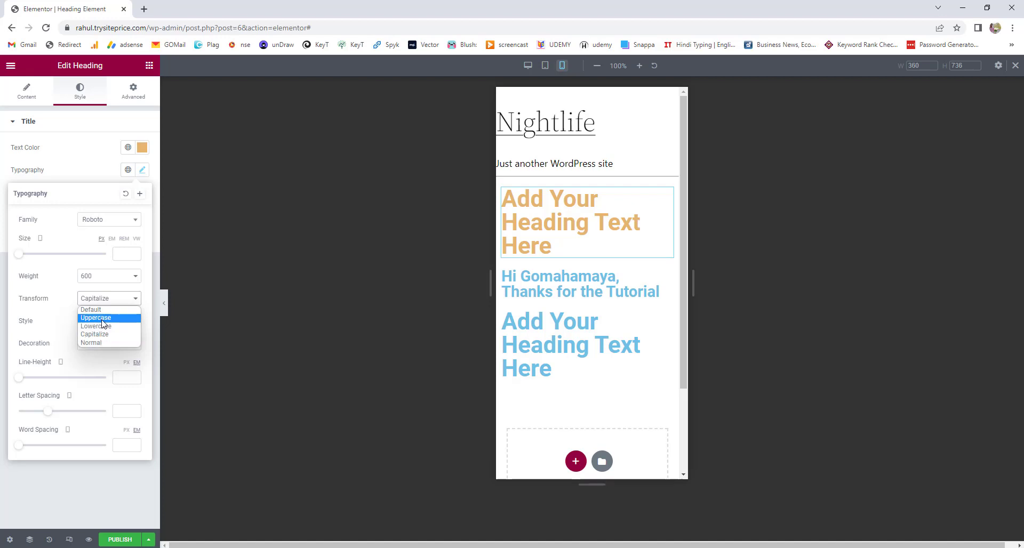
left_click(104, 320)
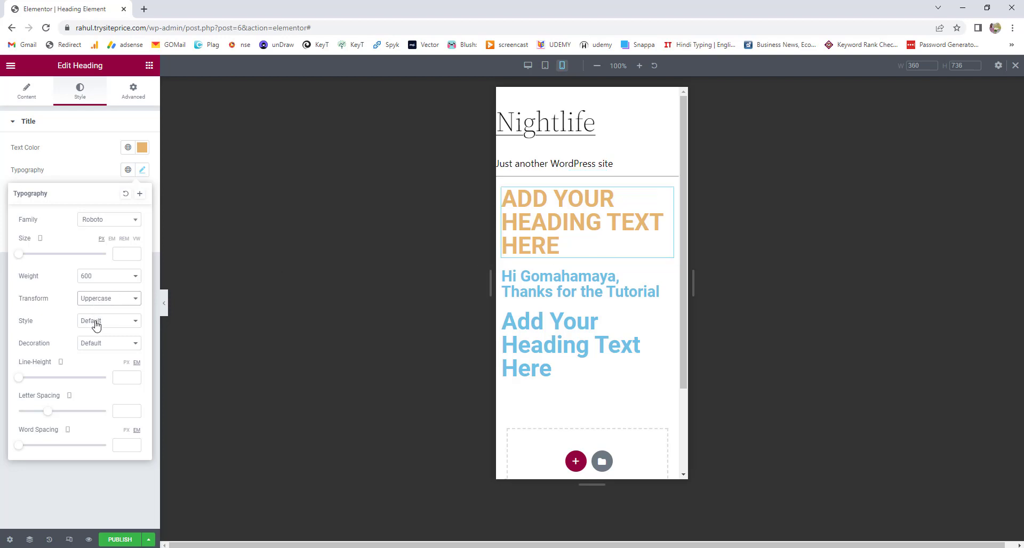
Try the Italic and Normal font styles on the full-width heading, then set the style to Oblique.
left_click(118, 322)
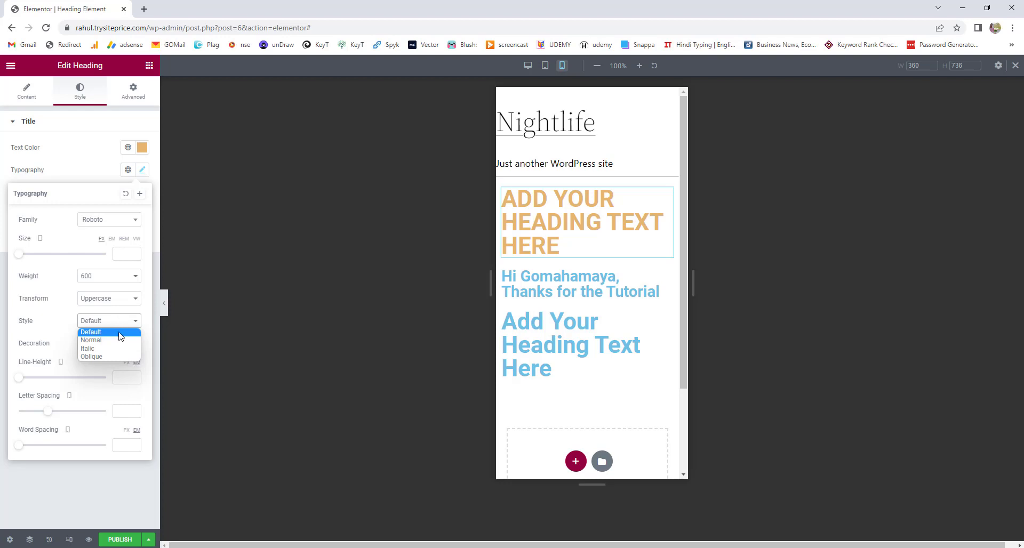
left_click(120, 345)
left_click(121, 322)
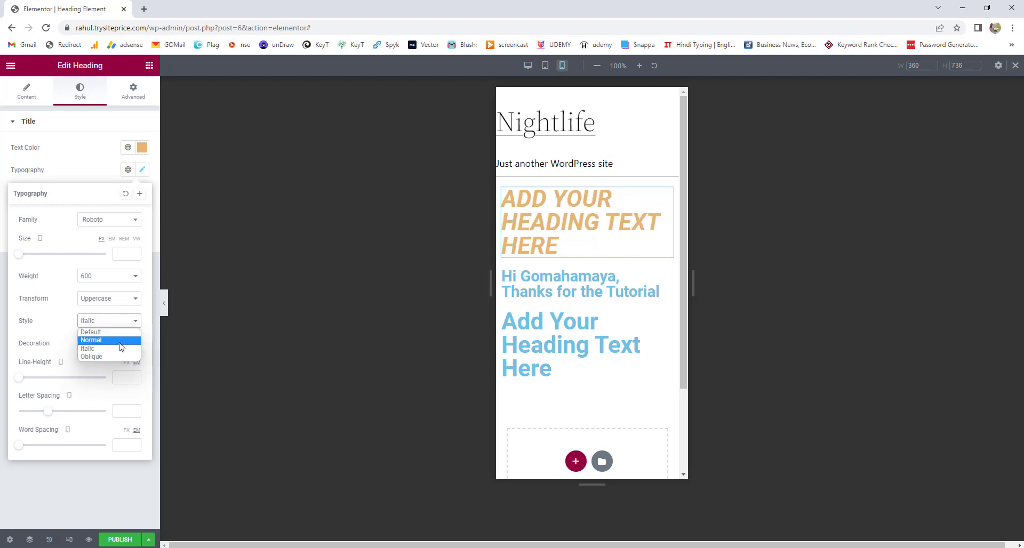
left_click(120, 334)
left_click(119, 322)
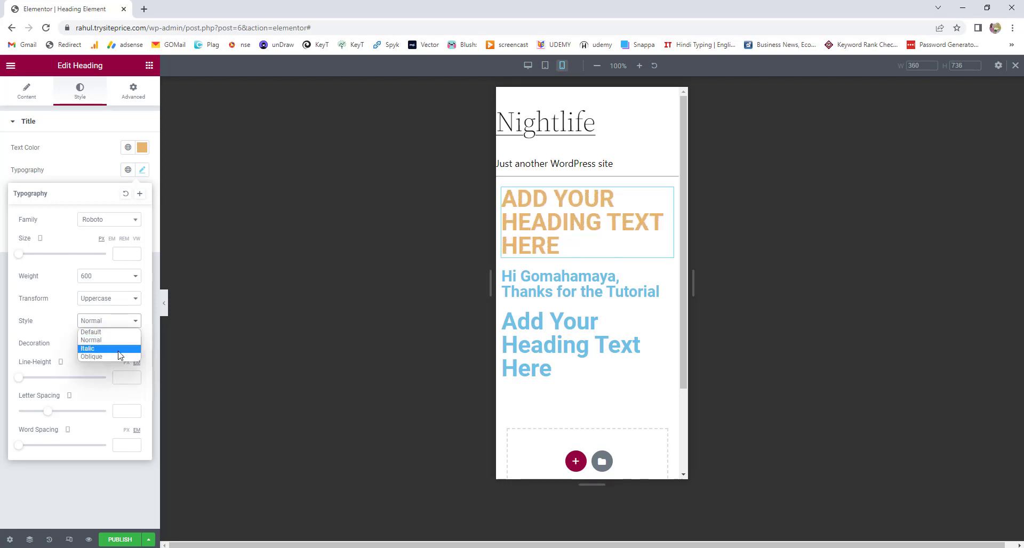
left_click(119, 356)
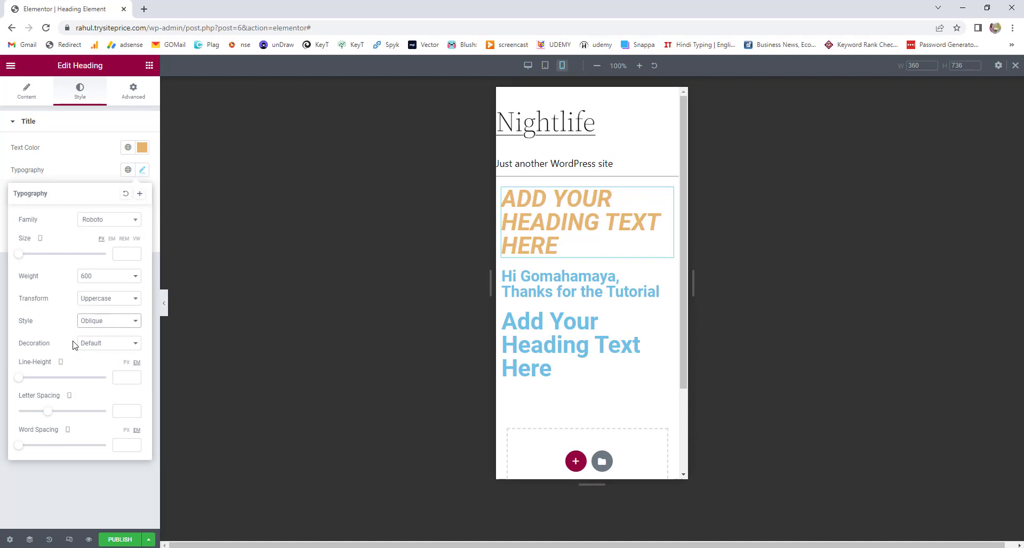
Set the full-width heading's letter spacing to -0.7, line height to 1.6 em and word spacing to 0.5 em.
left_click(48, 412)
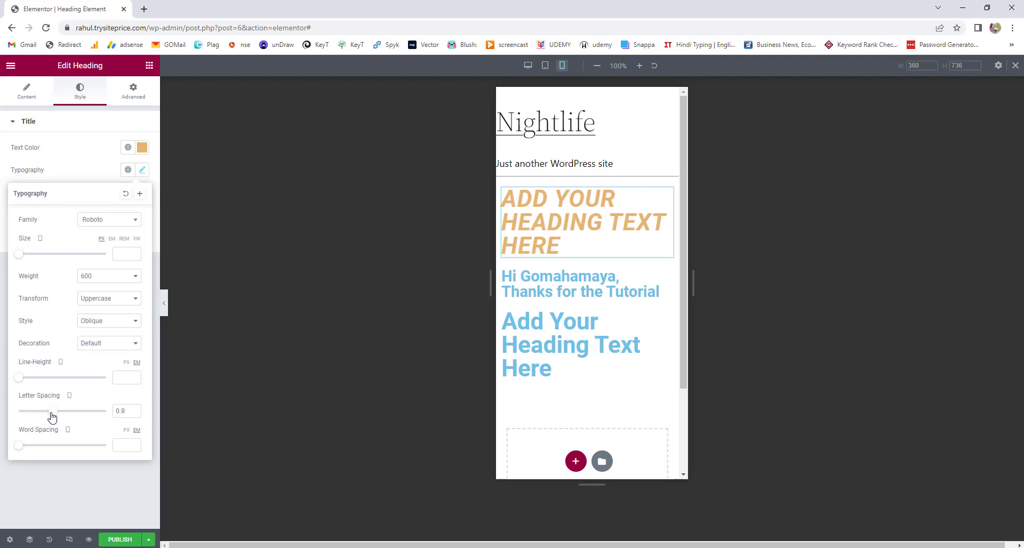
left_click_drag(45, 419, 34, 384)
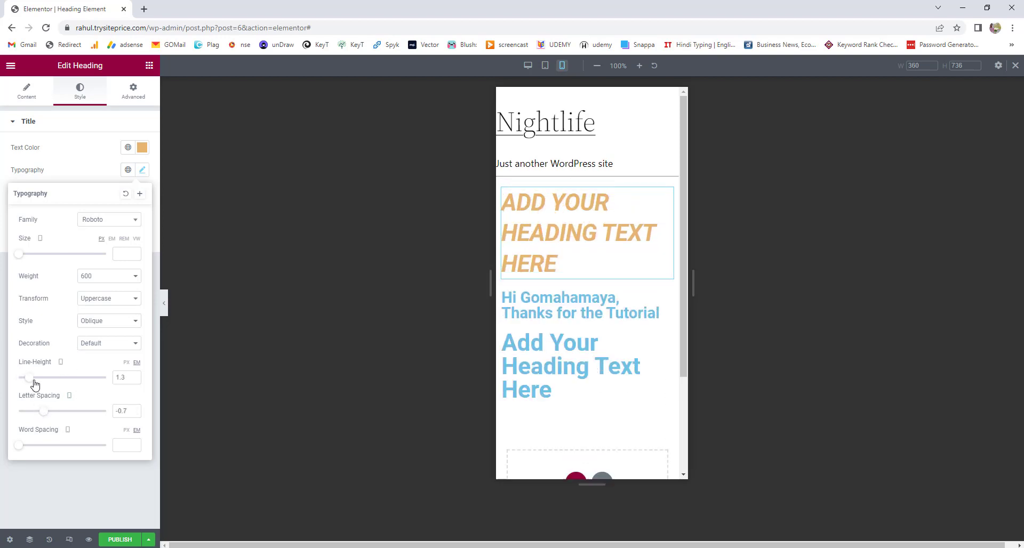
mouse_move(21, 447)
left_mouse_down()
mouse_move(42, 450)
mouse_move(28, 448)
left_mouse_up()
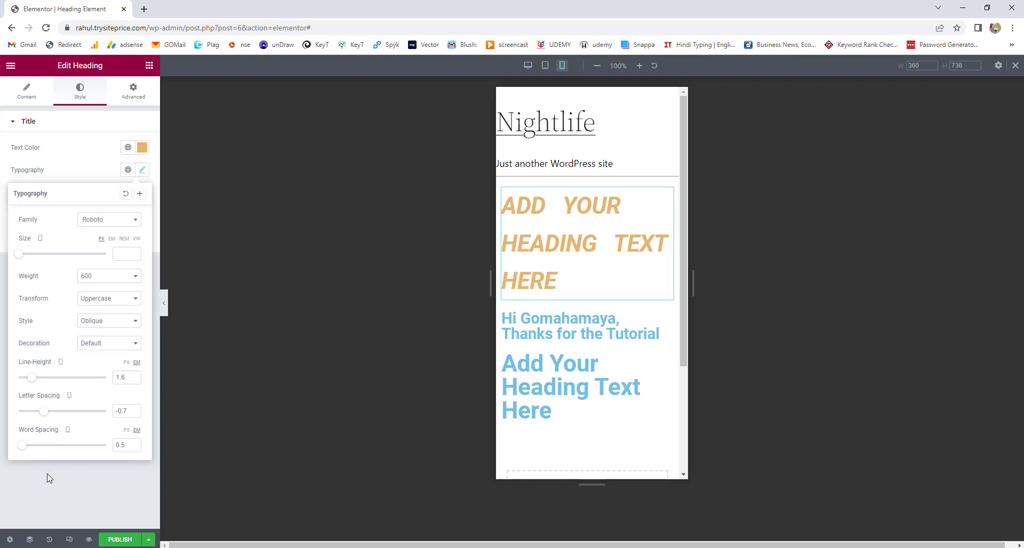
left_click(123, 220)
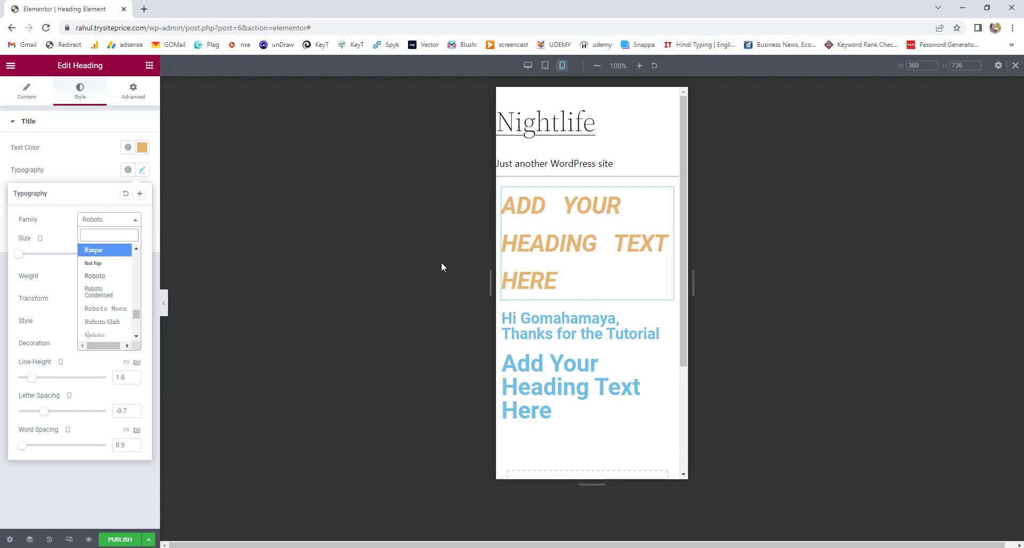
left_click(105, 173)
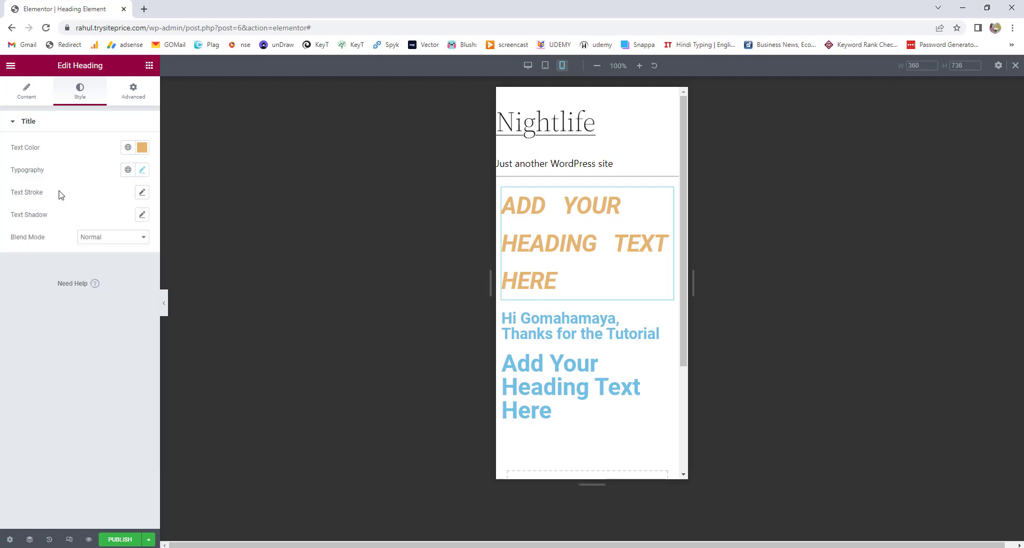
Add a black text stroke to the full-width heading.
left_click(142, 193)
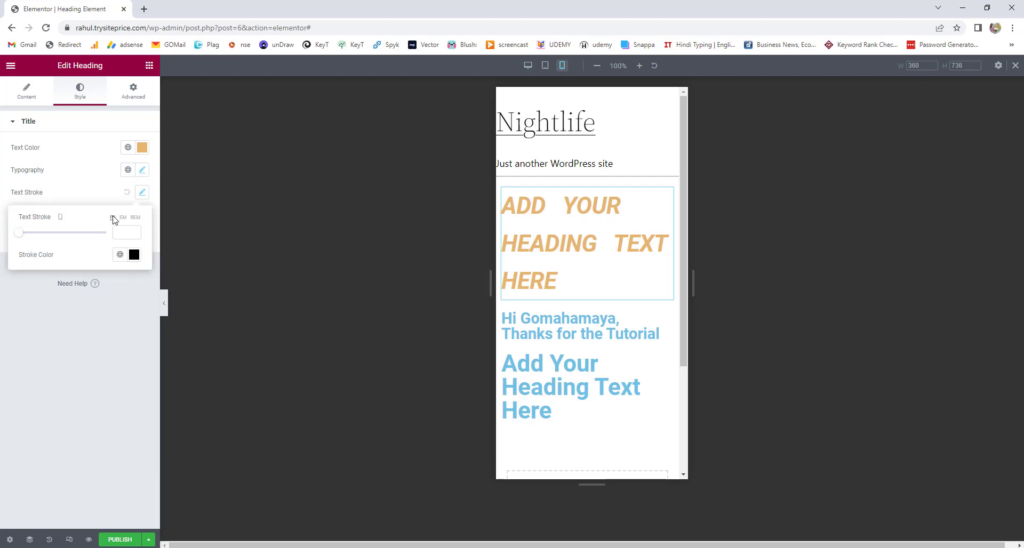
left_click_drag(30, 237, 48, 238)
left_click(39, 271)
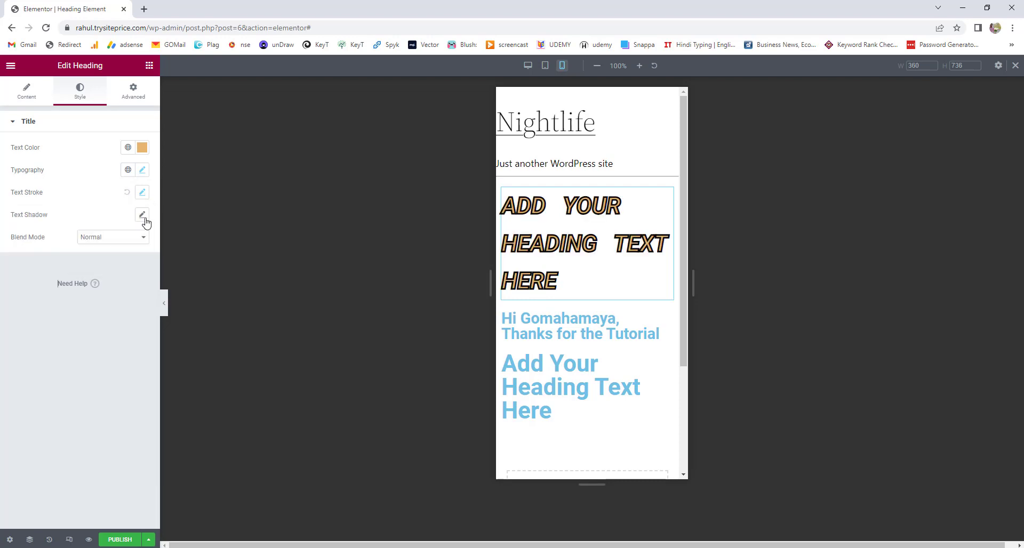
Add a text shadow to the full-width heading with blur 31, horizontal offset 61 and vertical offset 6.
left_click(143, 216)
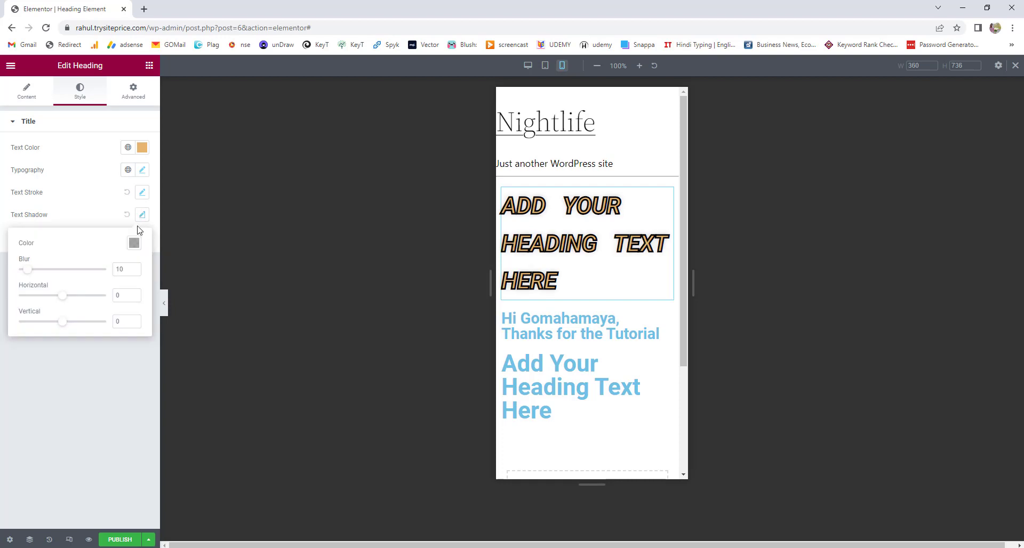
left_click(92, 297)
left_click(80, 323)
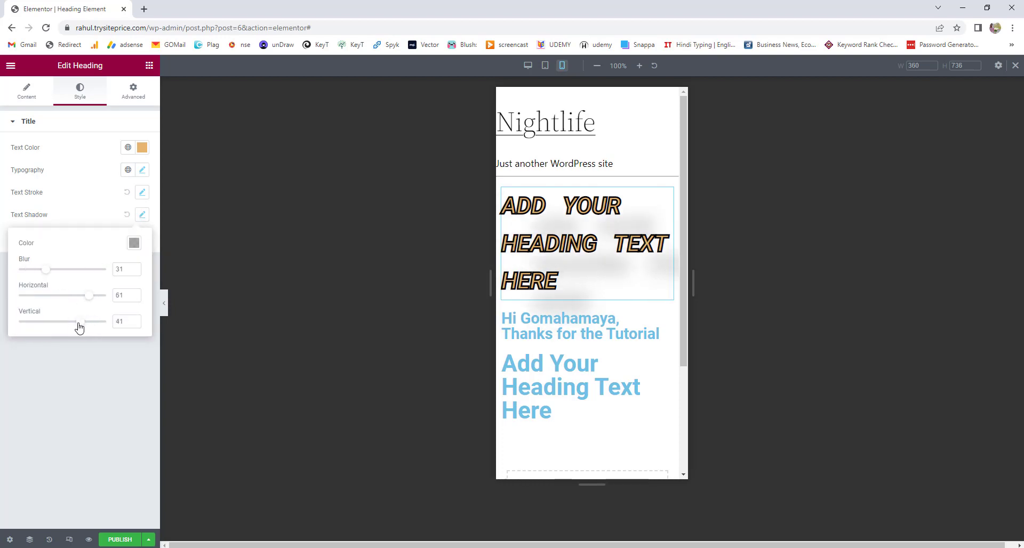
left_click_drag(78, 322, 65, 322)
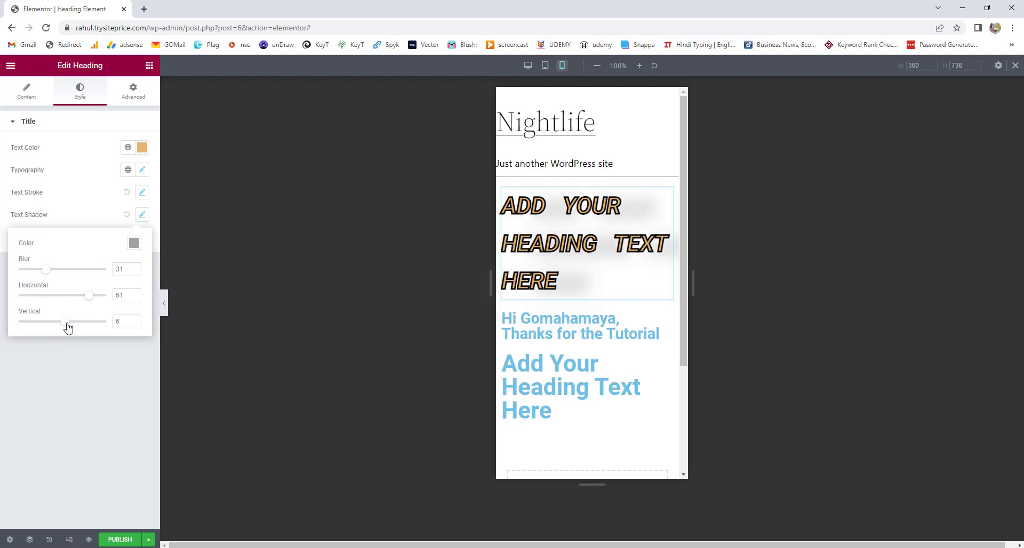
left_click(68, 384)
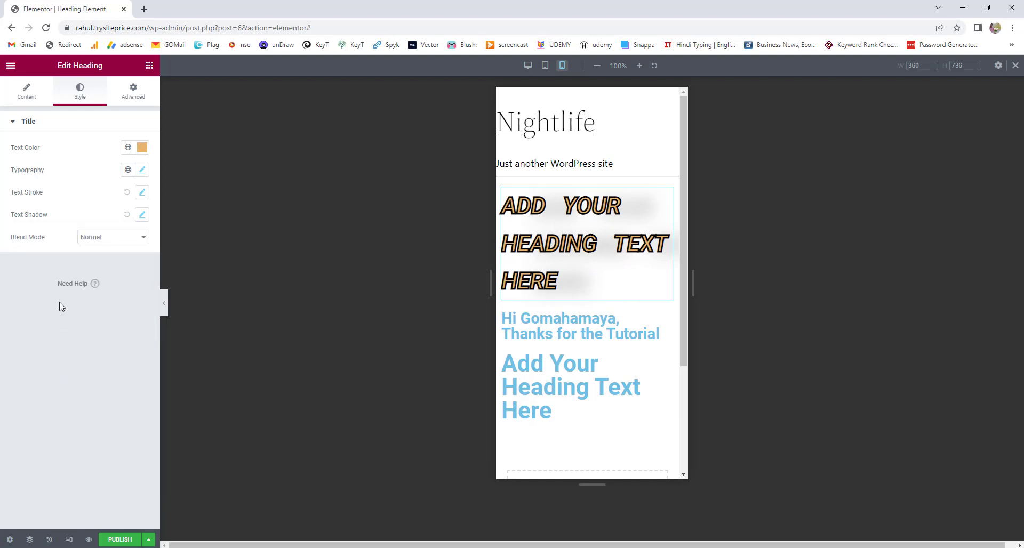
left_click(115, 242)
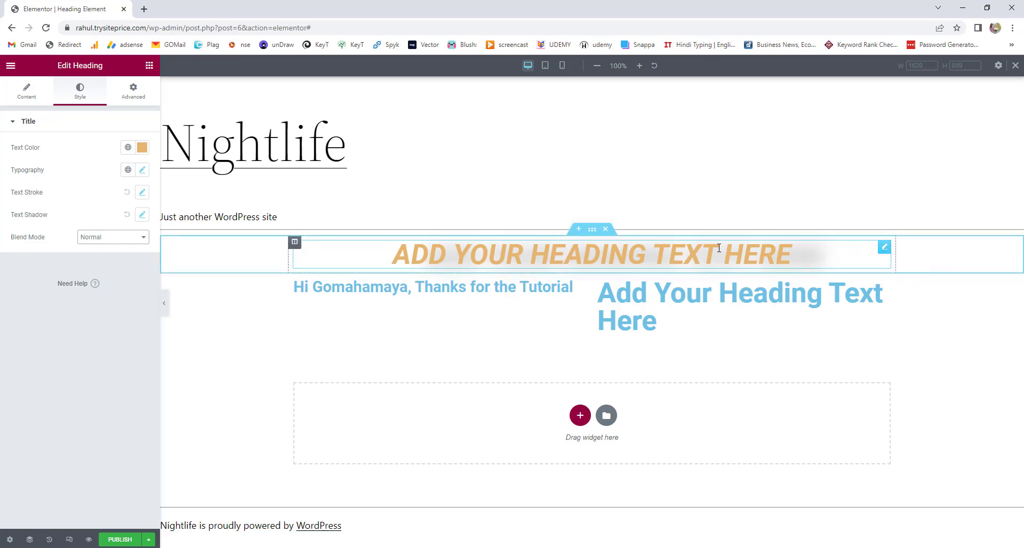
Give the full-width heading's section a classic background using the screenshot-8.jpg image, positioned Center Center.
left_click(591, 230)
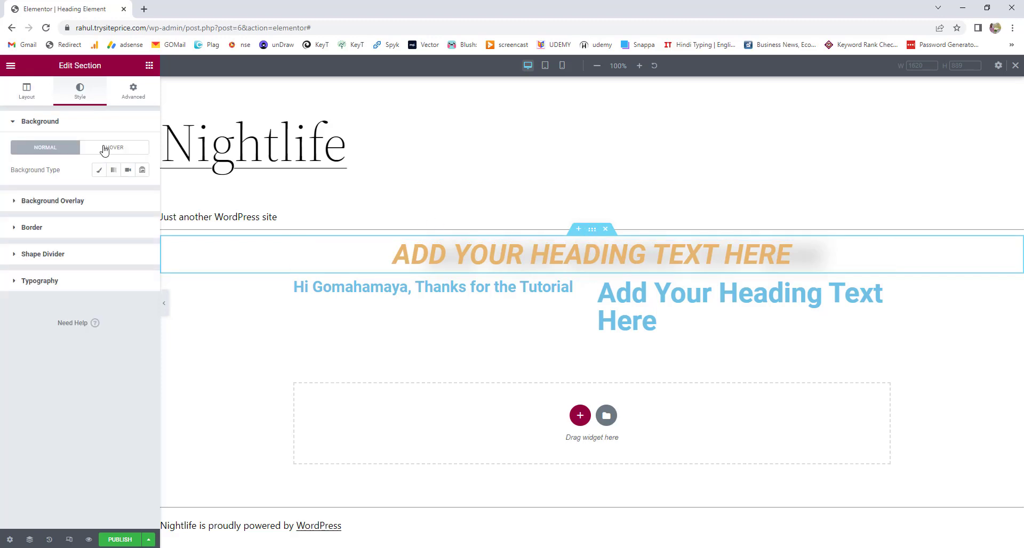
left_click(98, 170)
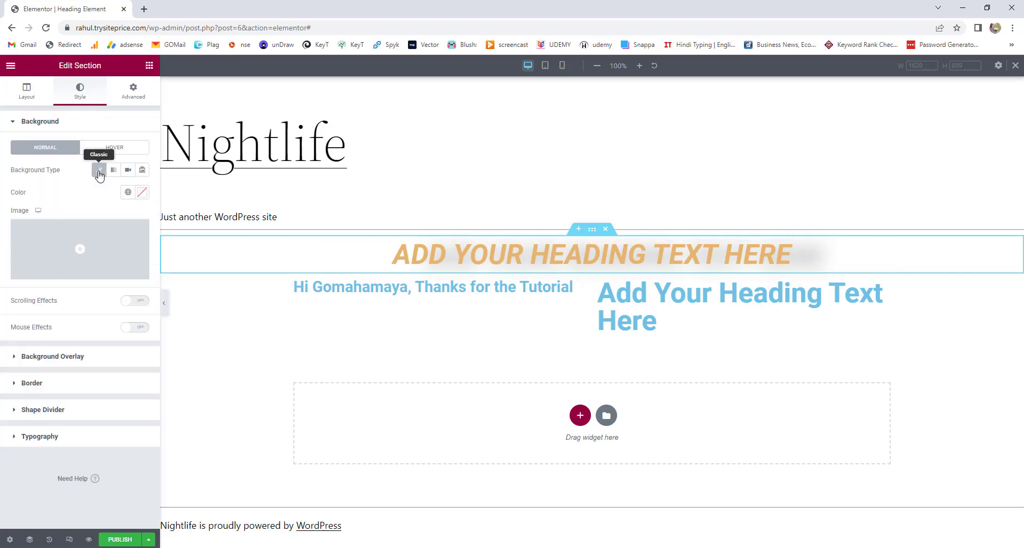
left_click(73, 272)
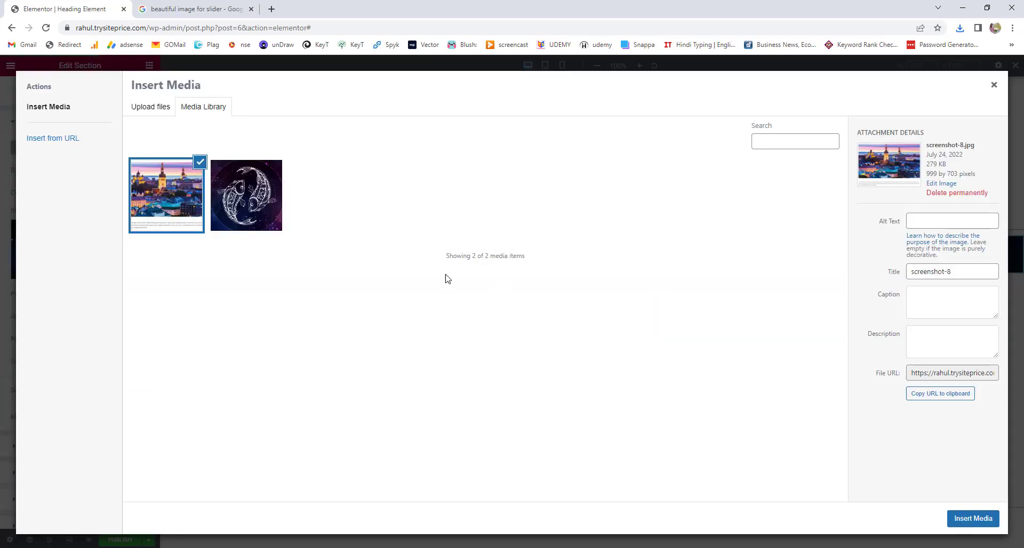
left_click(974, 520)
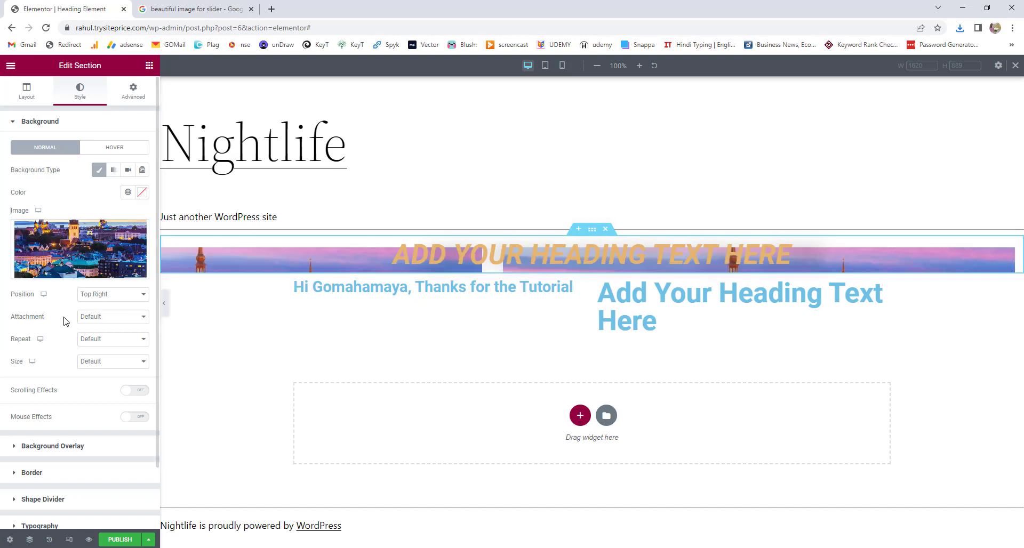
left_click(97, 299)
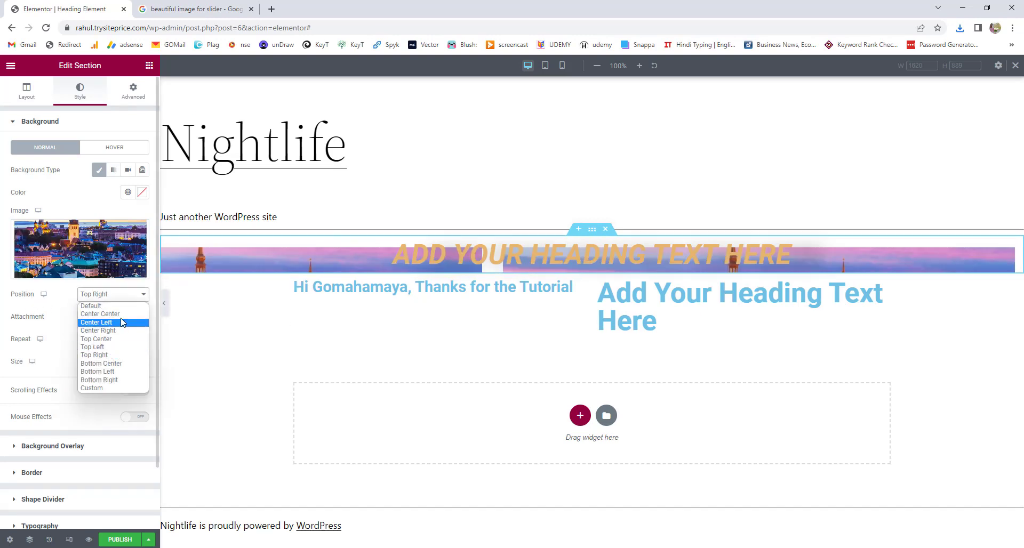
left_click(99, 314)
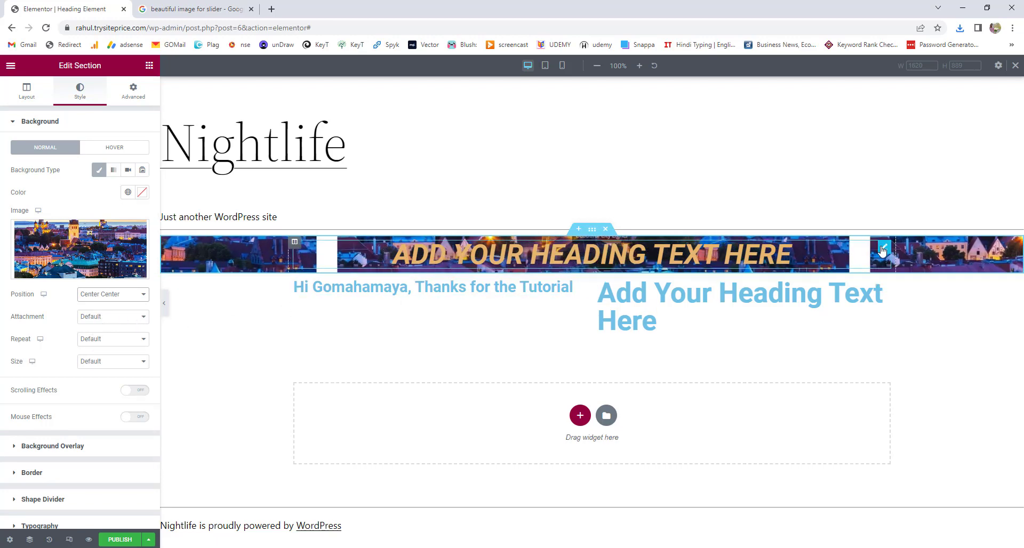
Try the Multiply, Screen, Darken and Lighten blend modes on the full-width heading, then set the mode to Color Dodge.
left_click(882, 249)
left_click(97, 239)
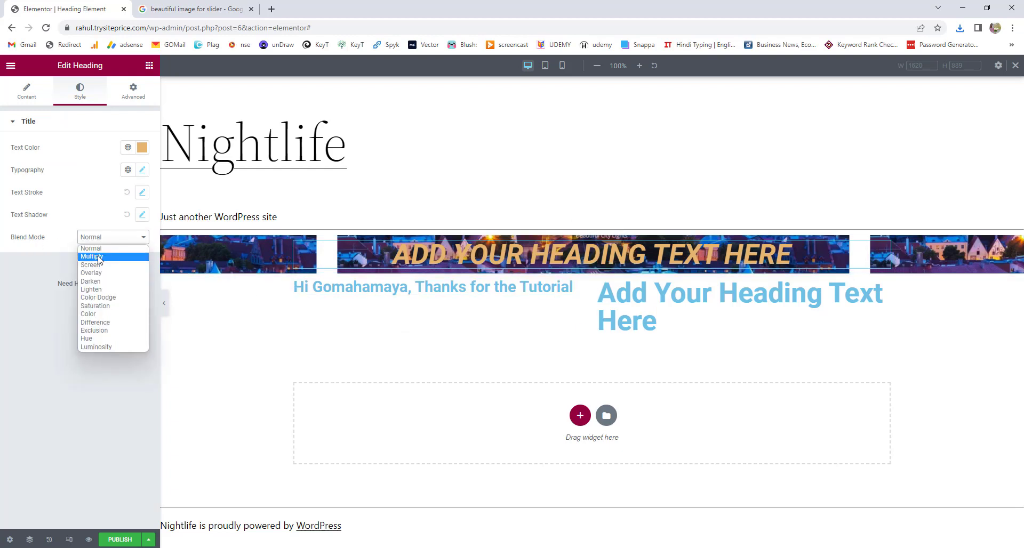
left_click(98, 257)
left_click(105, 242)
left_click(108, 265)
left_click(111, 239)
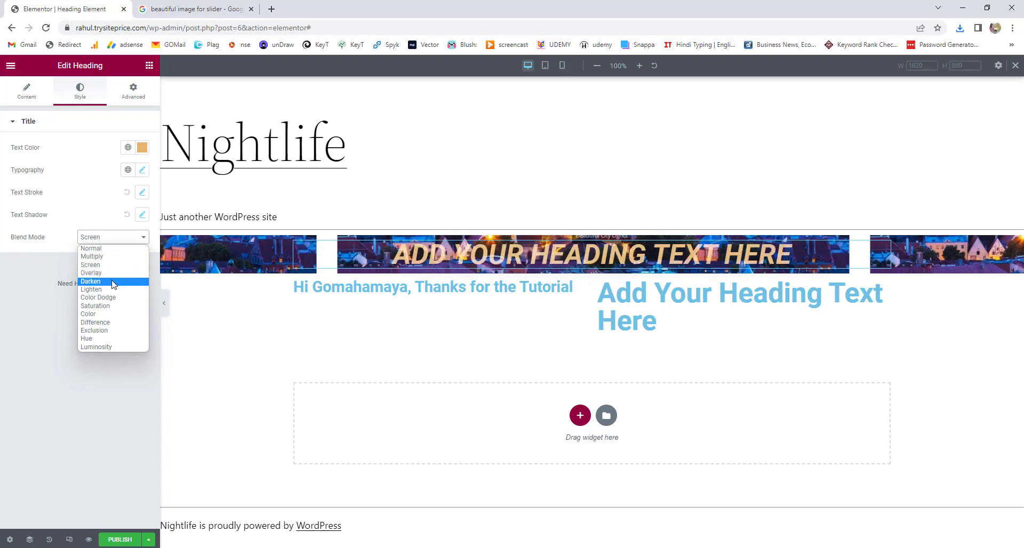
left_click(113, 282)
left_click(110, 239)
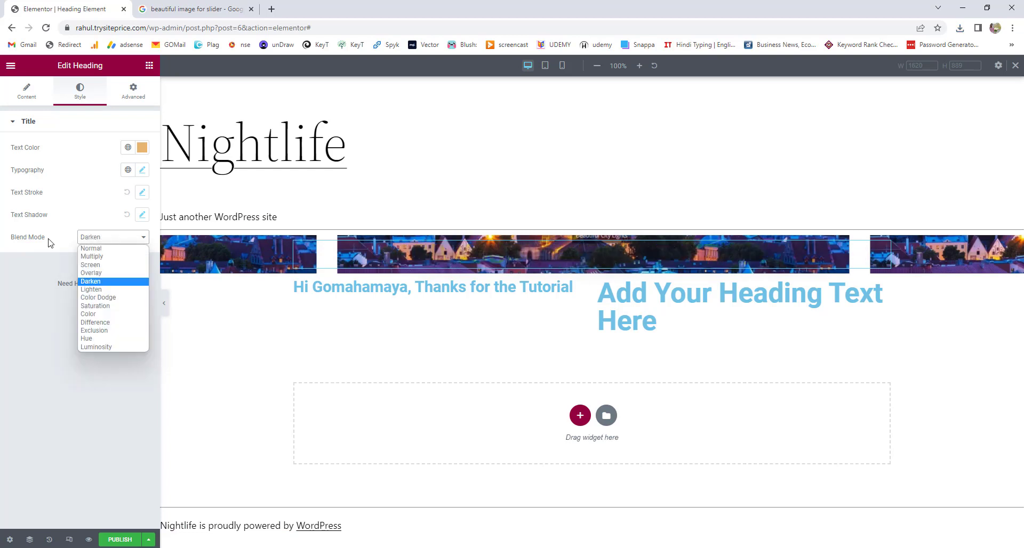
left_click(105, 290)
left_click(123, 238)
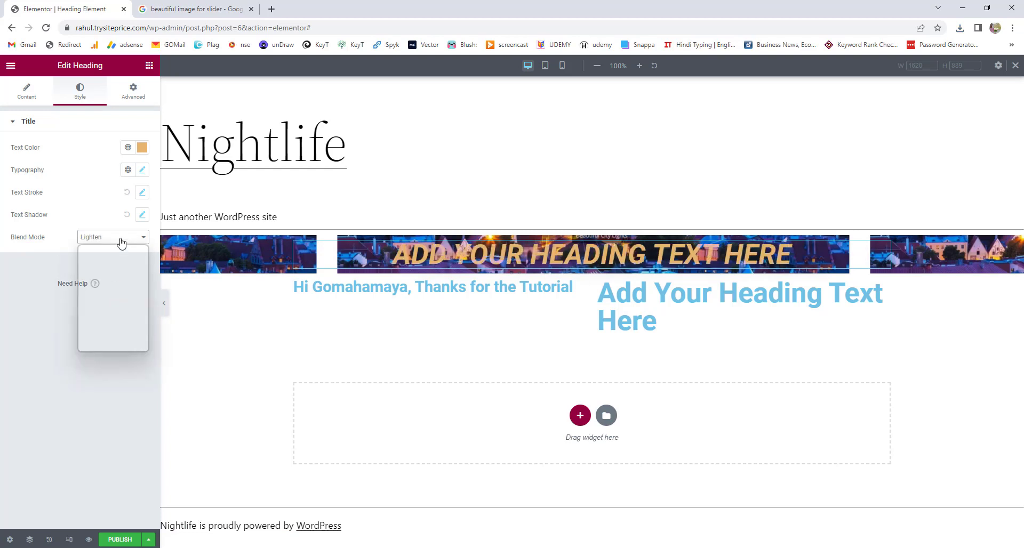
left_click(98, 298)
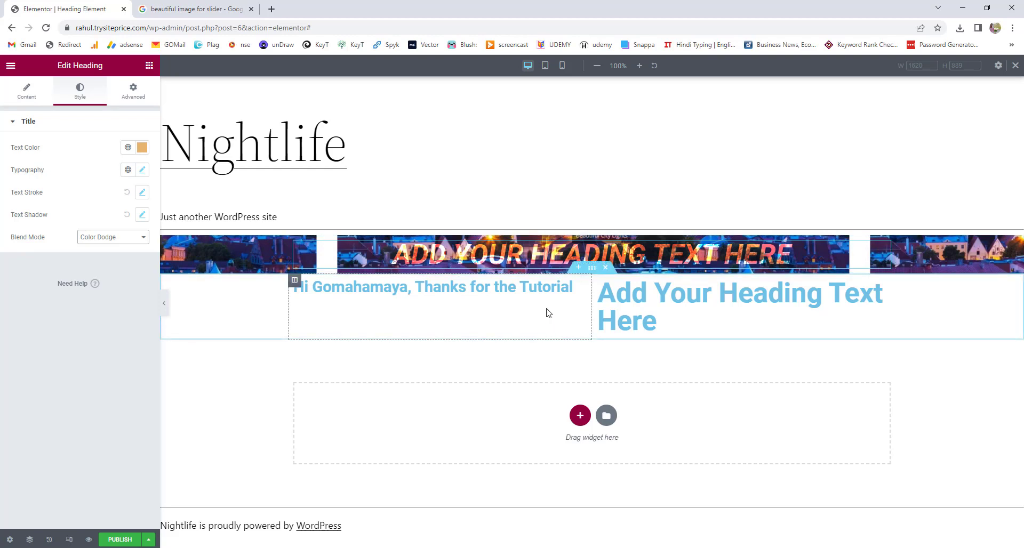
Give the two-column section a gradient background with near-white #FFFEF7 as its first color.
left_click(592, 267)
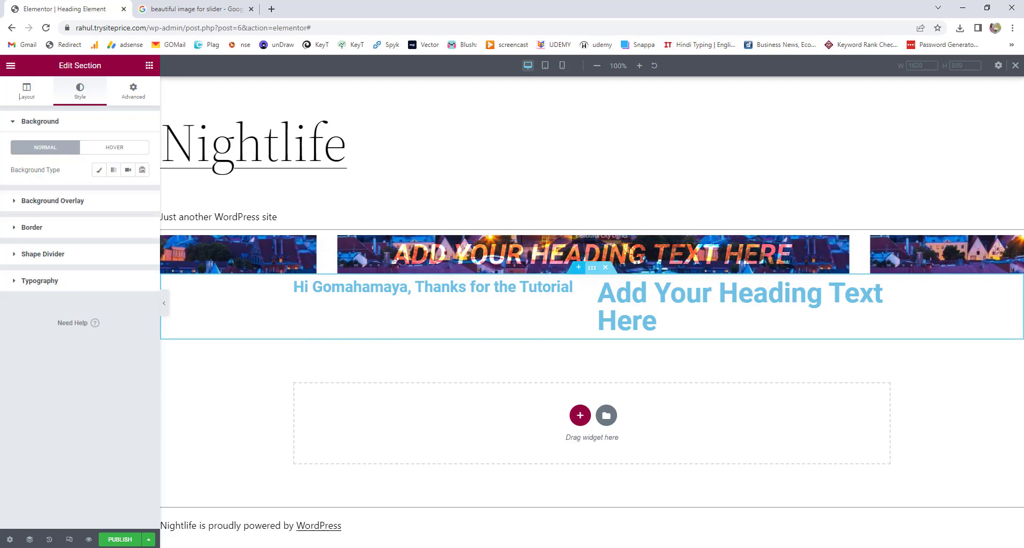
left_click(113, 170)
left_click(141, 193)
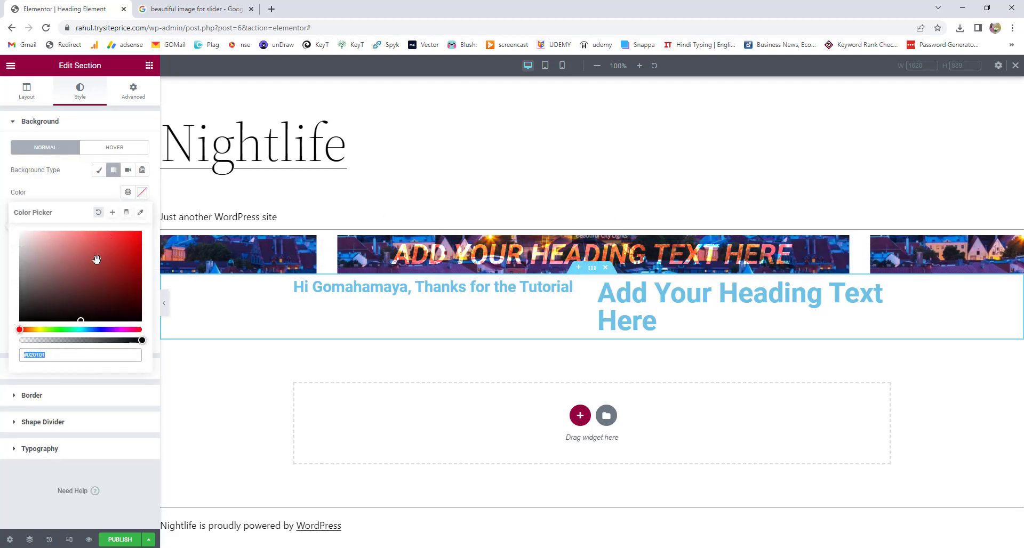
left_click(37, 329)
left_click_drag(41, 241, 24, 233)
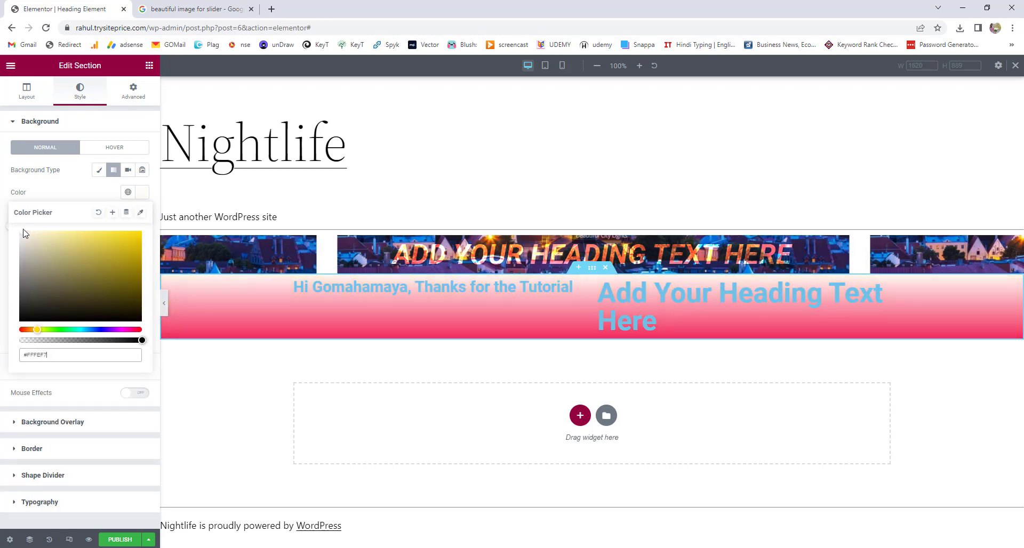
left_click(72, 190)
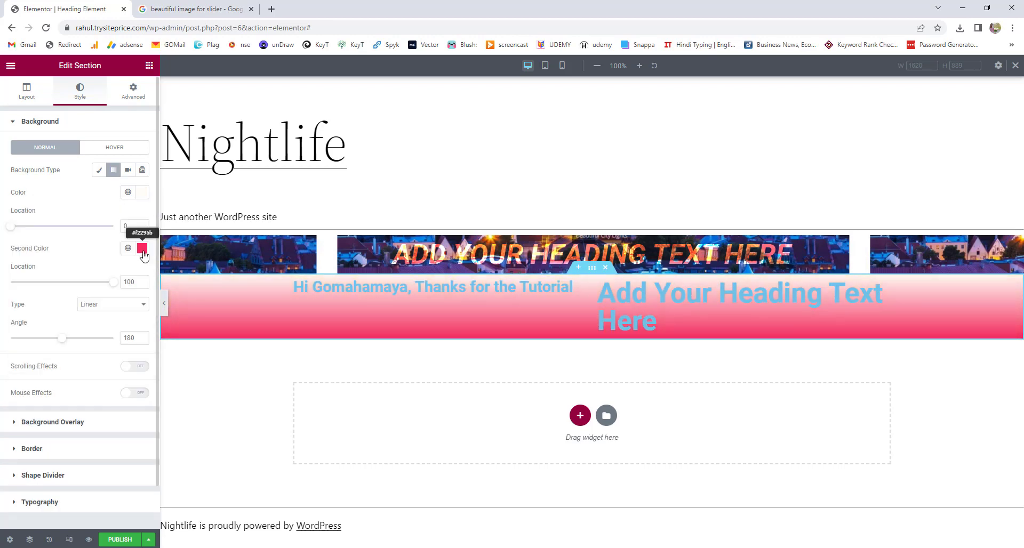
Set the second gradient color of the two-column section's background to a pale yellow.
left_click(142, 251)
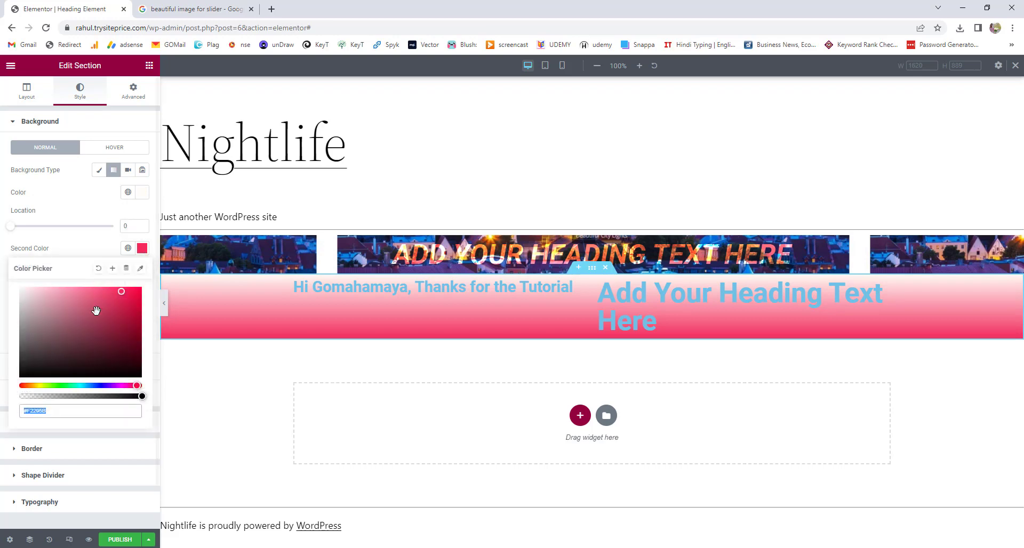
left_click(36, 385)
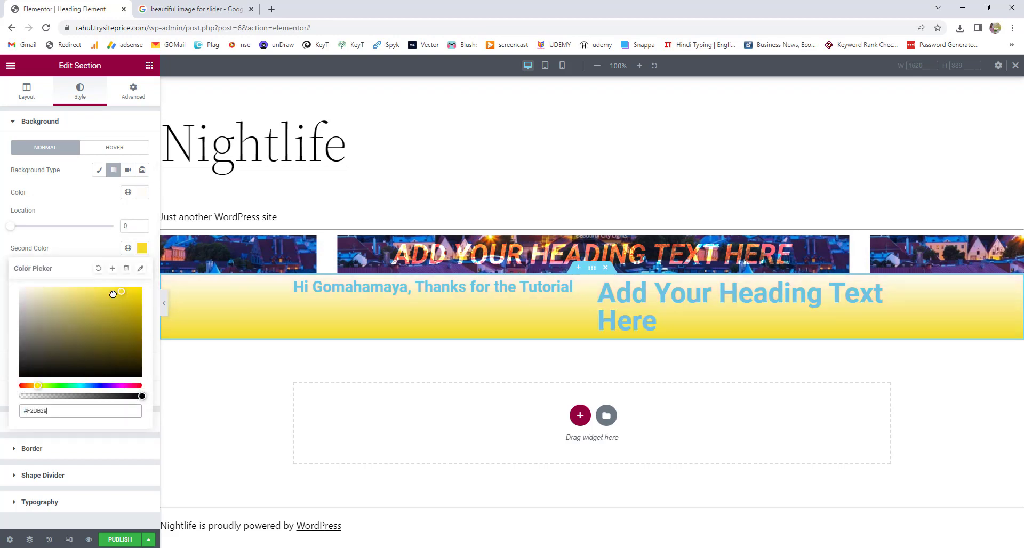
left_click_drag(118, 293, 46, 294)
left_click(85, 212)
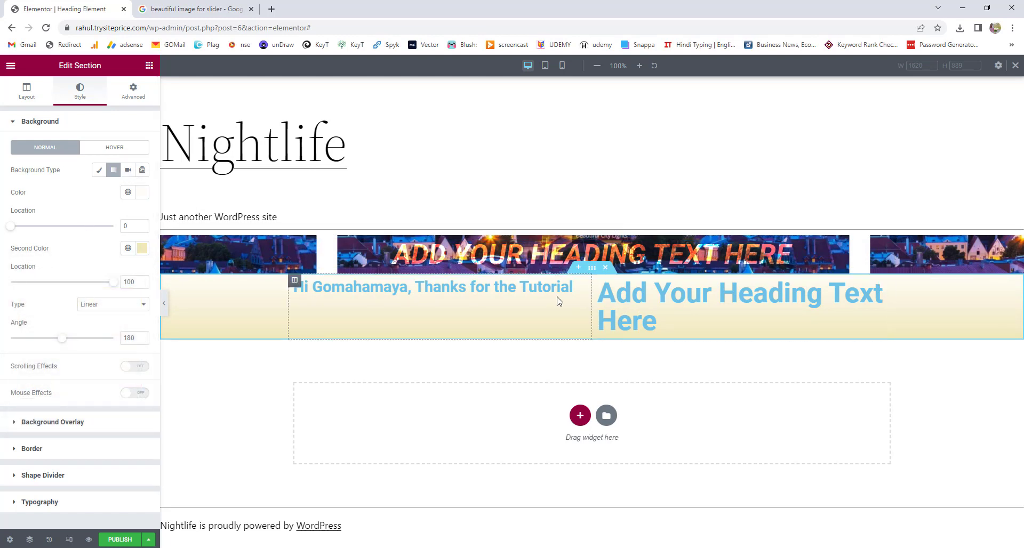
Try the Multiply, Screen, Darken, Lighten and Color Dodge blend modes on the first column's heading, then set the mode to Difference.
left_click(581, 289)
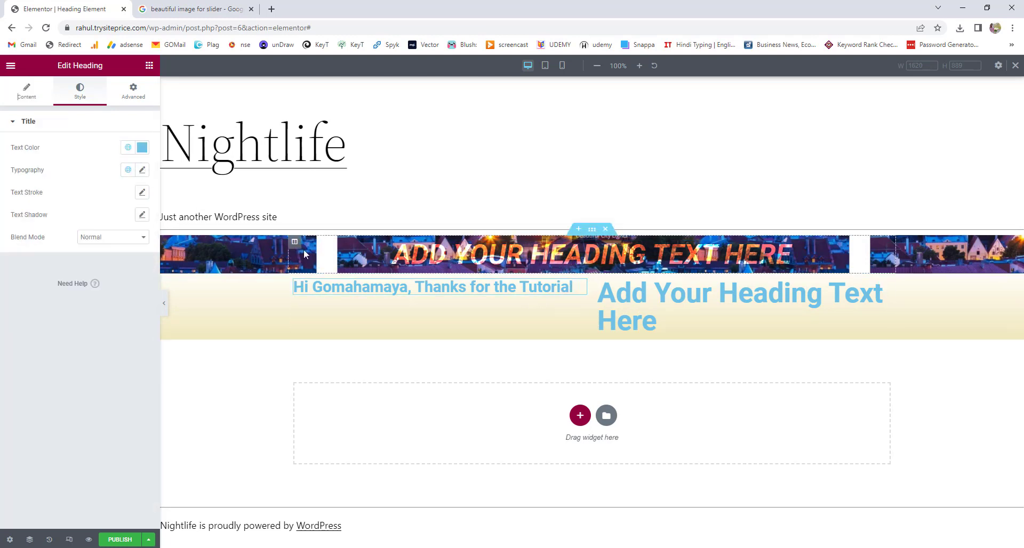
left_click(107, 241)
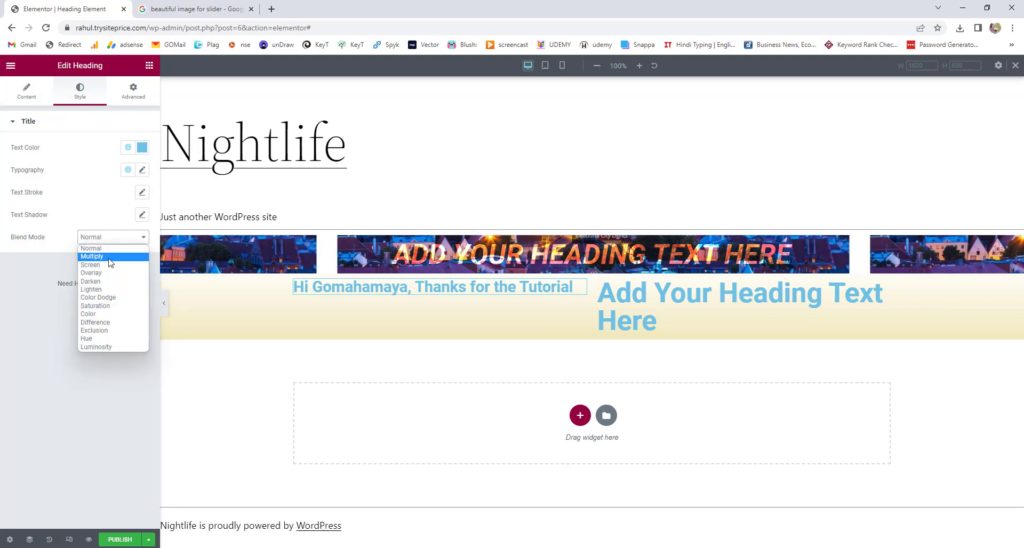
left_click(107, 256)
left_click(114, 239)
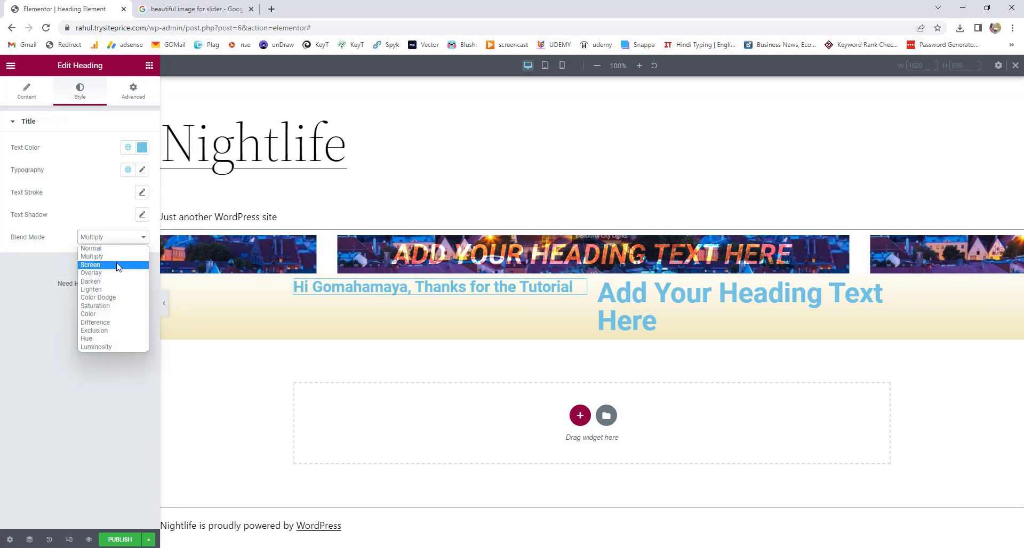
left_click(118, 265)
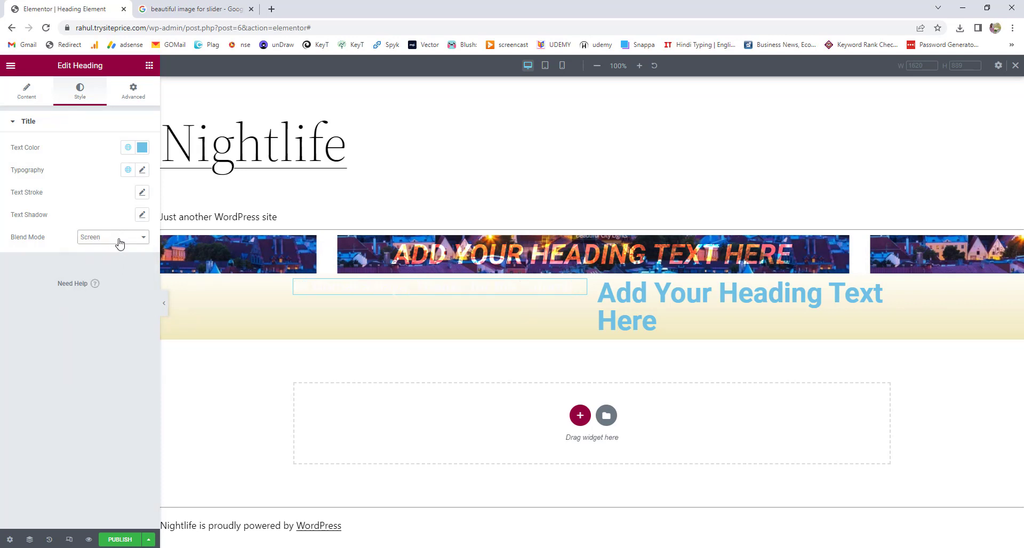
left_click(119, 240)
left_click(119, 280)
left_click(122, 238)
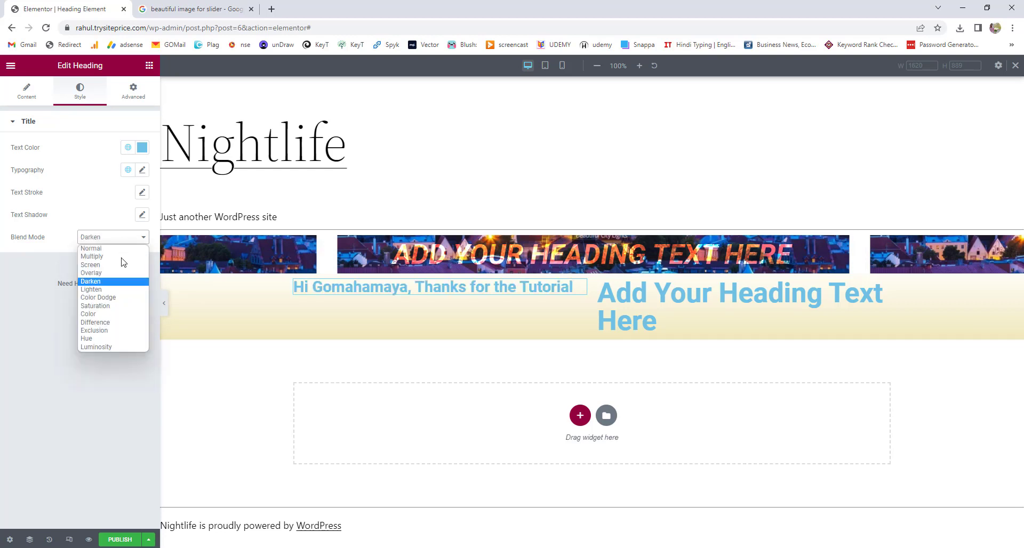
left_click(121, 289)
left_click(121, 238)
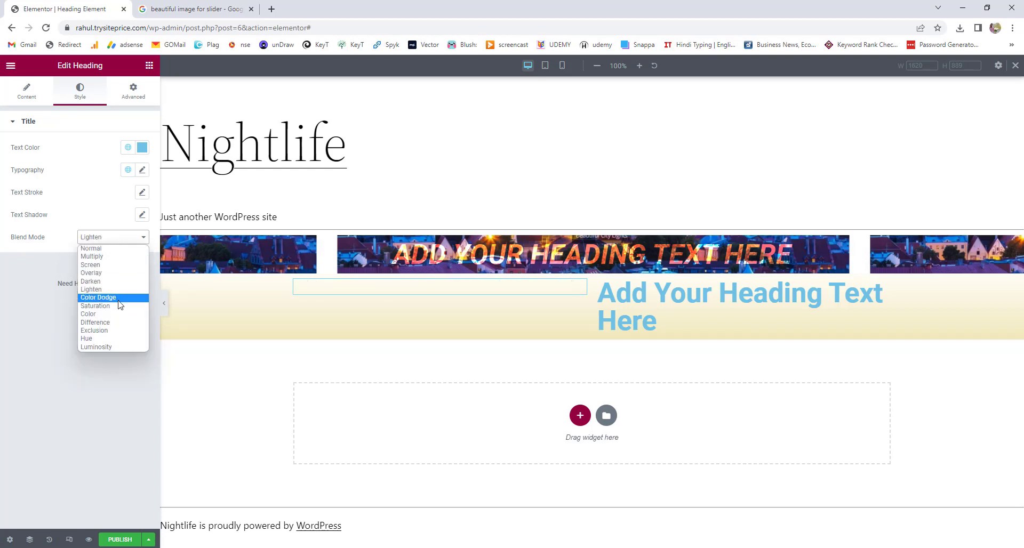
left_click(119, 297)
left_click(125, 237)
left_click(128, 325)
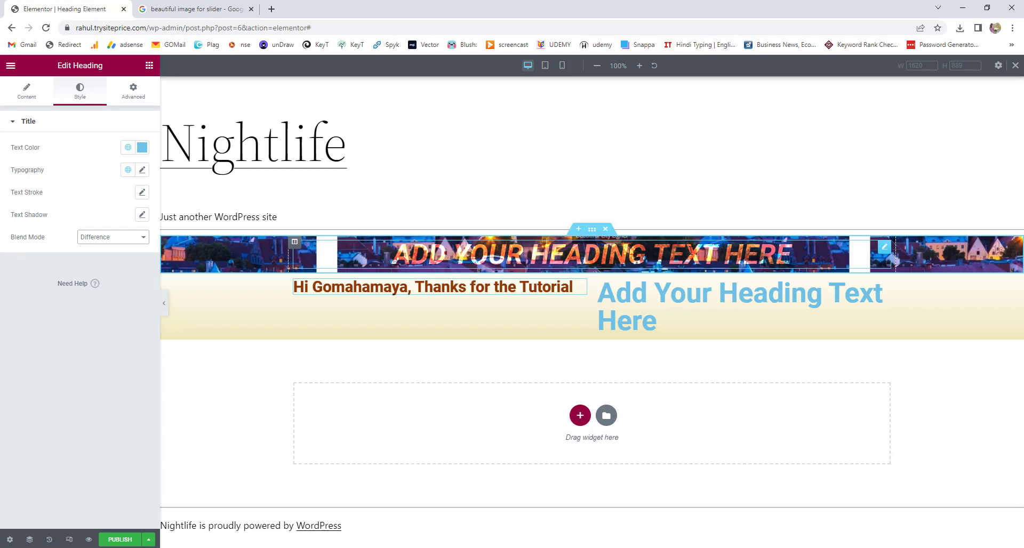
Open the advanced layout settings of the first column's heading.
left_click(134, 89)
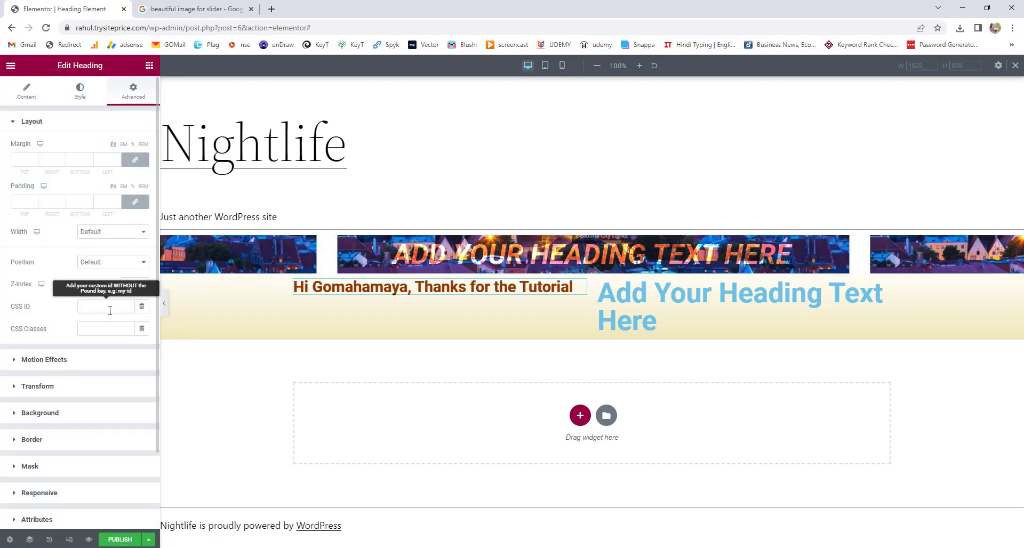